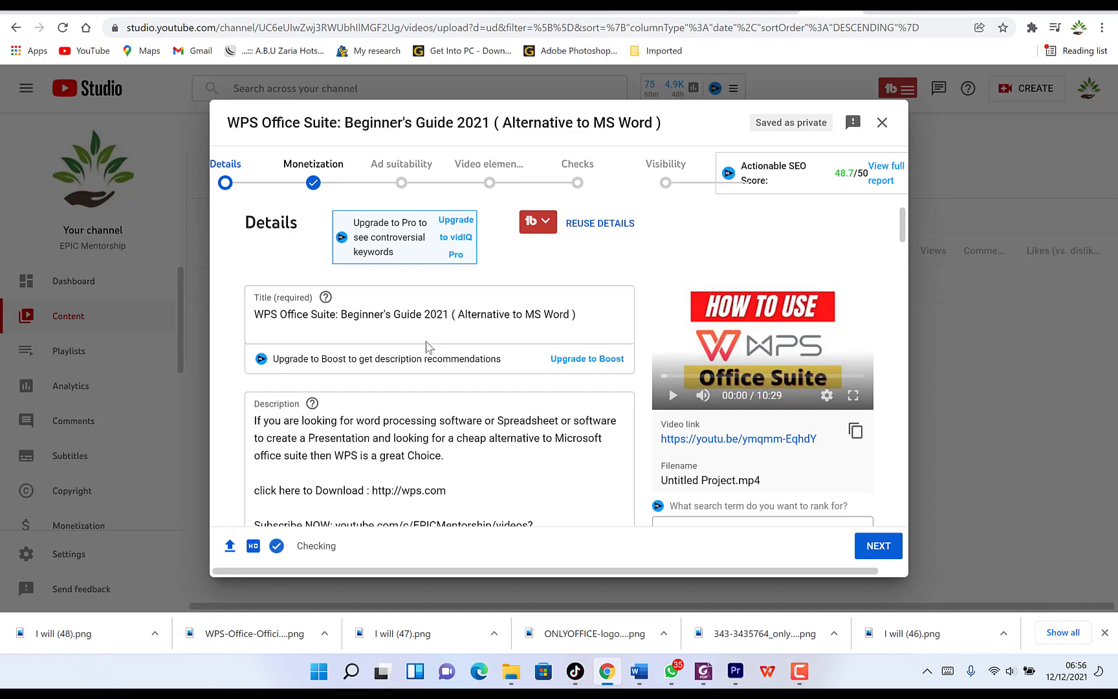
Examine the uploaded video's details, from the description through thumbnail, playlist, audience, paid promotion and automatic chapters to the tags
{"action": "scroll", "coordinate": [343, 386], "scroll_direction": "down", "scroll_amount": 8}
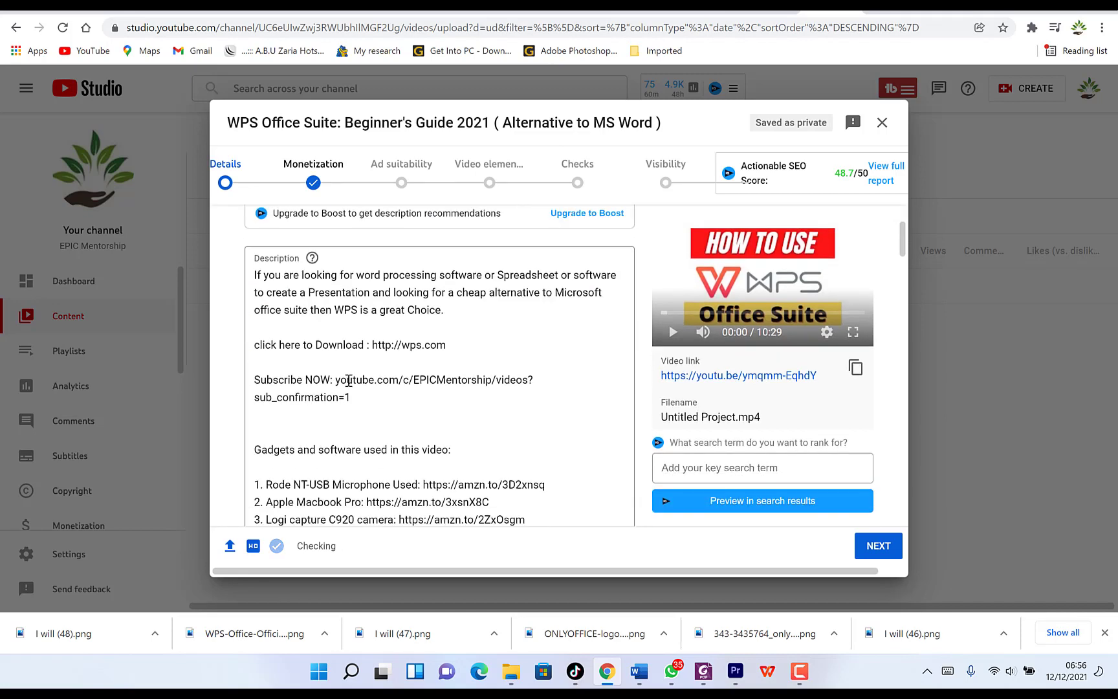
{"action": "scroll", "coordinate": [321, 414], "scroll_direction": "down", "scroll_amount": 2}
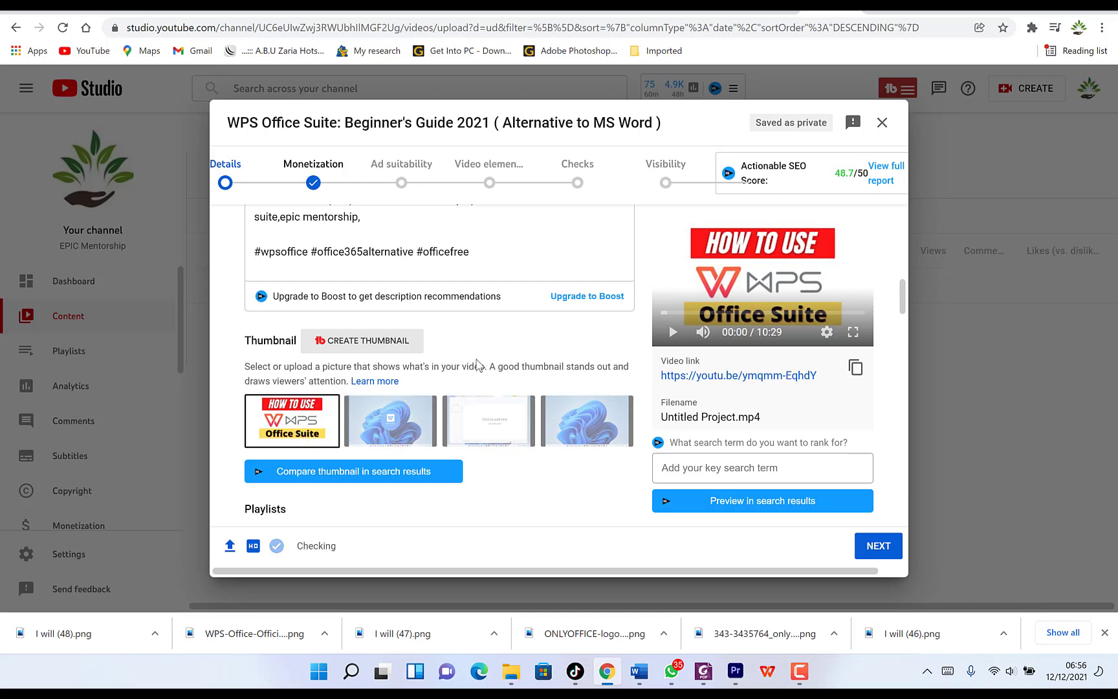
{"action": "scroll", "coordinate": [315, 422], "scroll_direction": "down", "scroll_amount": 3}
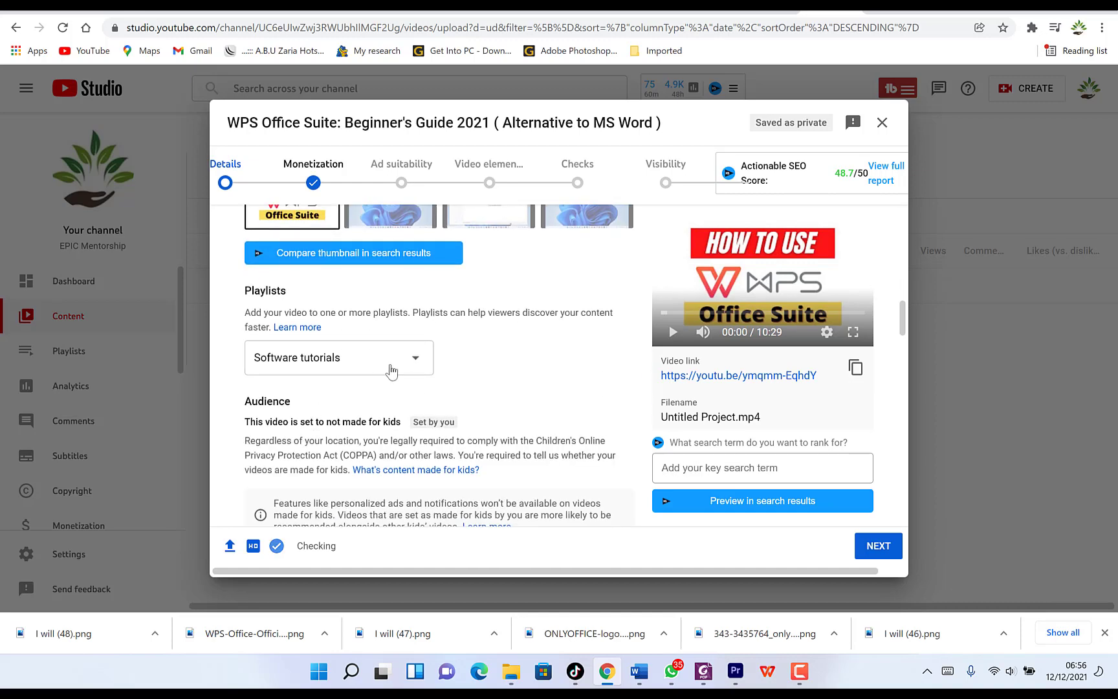
{"action": "scroll", "coordinate": [374, 375], "scroll_direction": "down", "scroll_amount": 6}
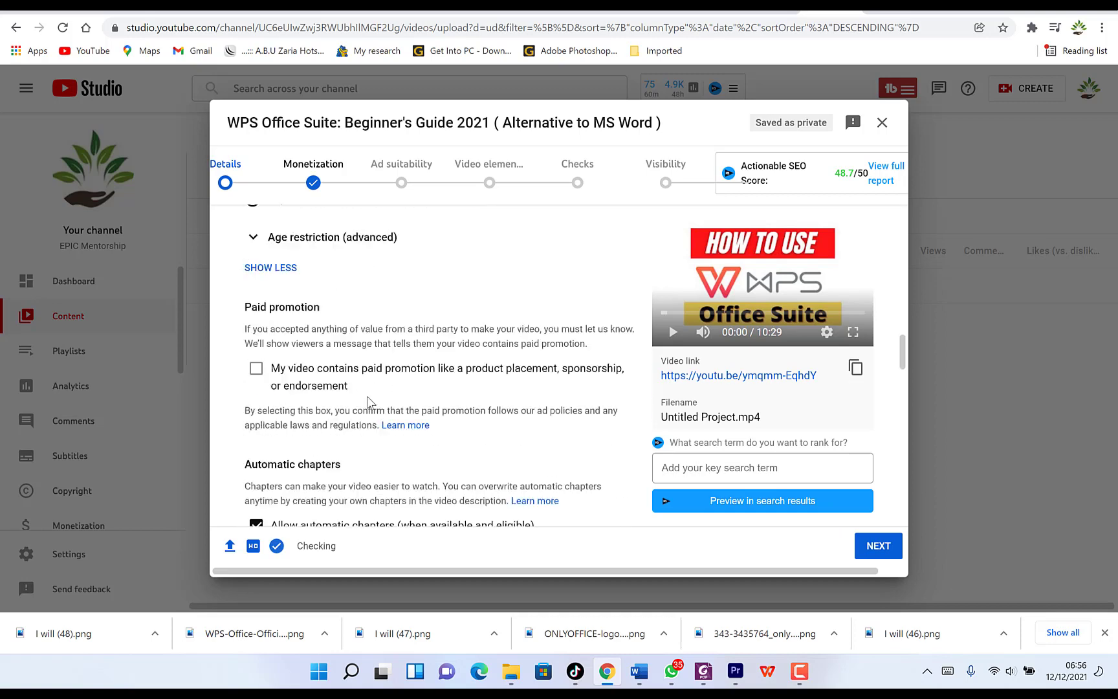
{"action": "scroll", "coordinate": [367, 401], "scroll_direction": "down", "scroll_amount": 1}
{"action": "scroll", "coordinate": [359, 373], "scroll_direction": "up", "scroll_amount": 3}
{"action": "scroll", "coordinate": [362, 414], "scroll_direction": "down", "scroll_amount": 4}
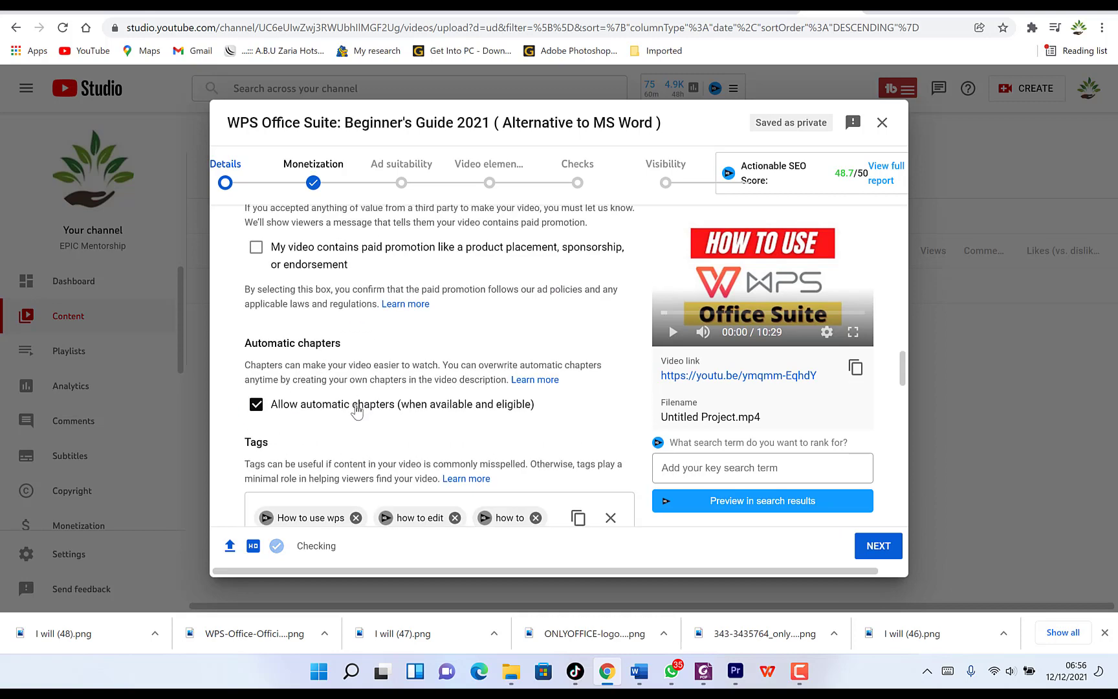
{"action": "scroll", "coordinate": [357, 410], "scroll_direction": "down", "scroll_amount": 4}
{"action": "scroll", "coordinate": [381, 369], "scroll_direction": "up", "scroll_amount": 1}
{"action": "scroll", "coordinate": [401, 334], "scroll_direction": "down", "scroll_amount": 1}
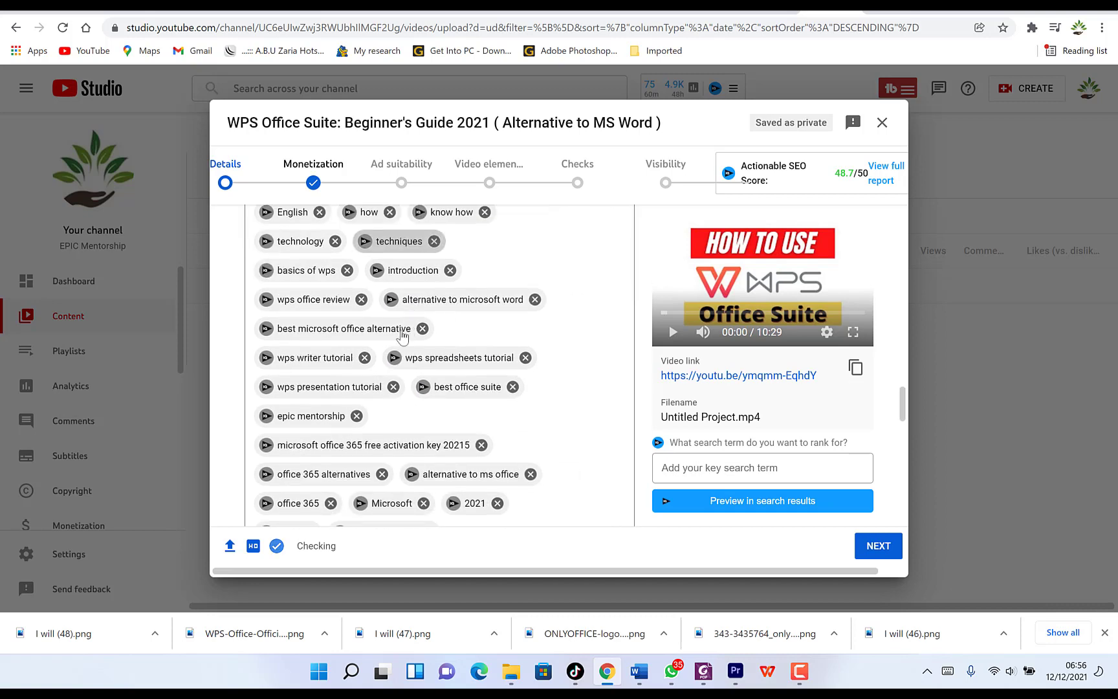
{"action": "scroll", "coordinate": [401, 335], "scroll_direction": "down", "scroll_amount": 1}
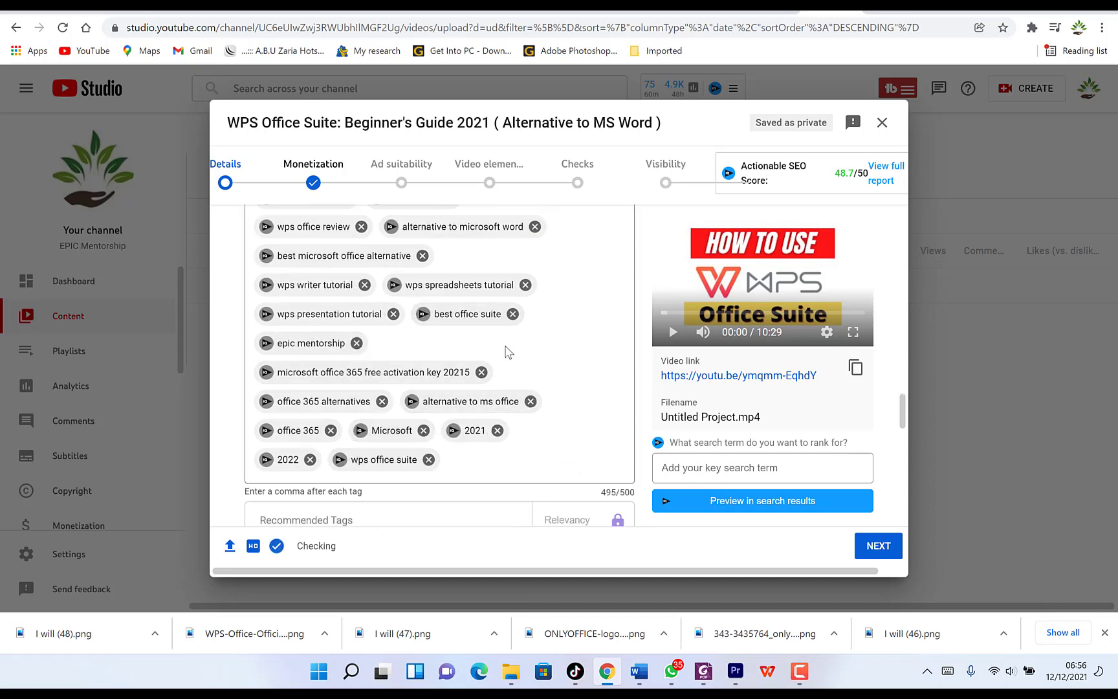
{"action": "scroll", "coordinate": [505, 351], "scroll_direction": "up", "scroll_amount": 5}
{"action": "scroll", "coordinate": [505, 351], "scroll_direction": "down", "scroll_amount": 8}
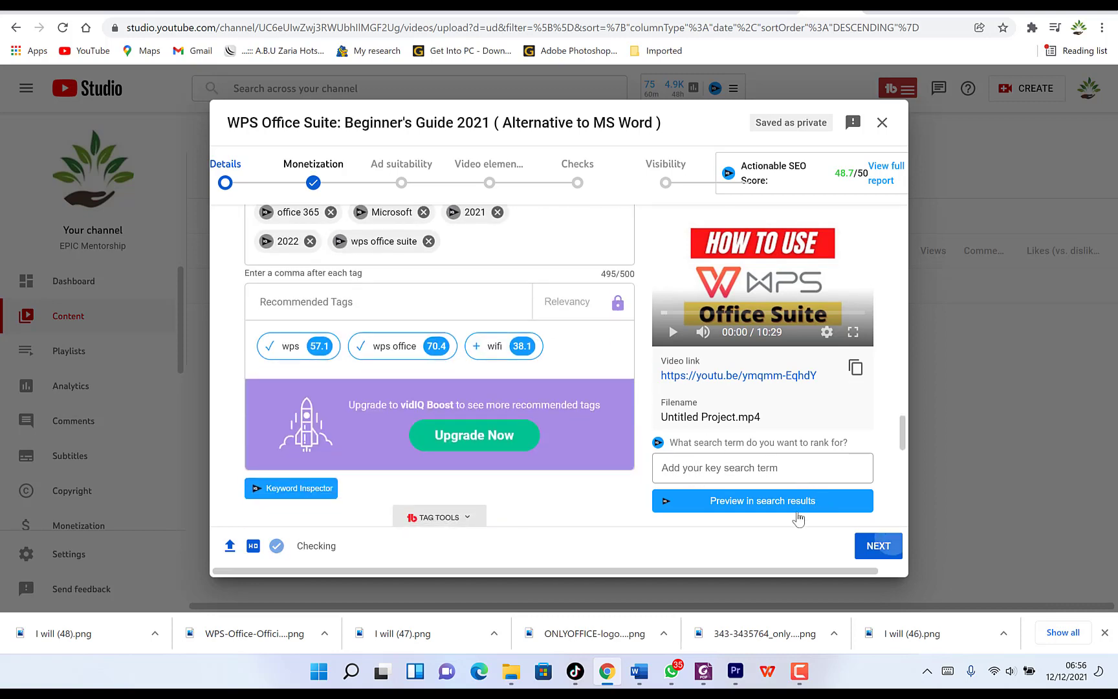
Proceed to the video's Monetization stage and set monetization to On
{"action": "left_click", "coordinate": [878, 545]}
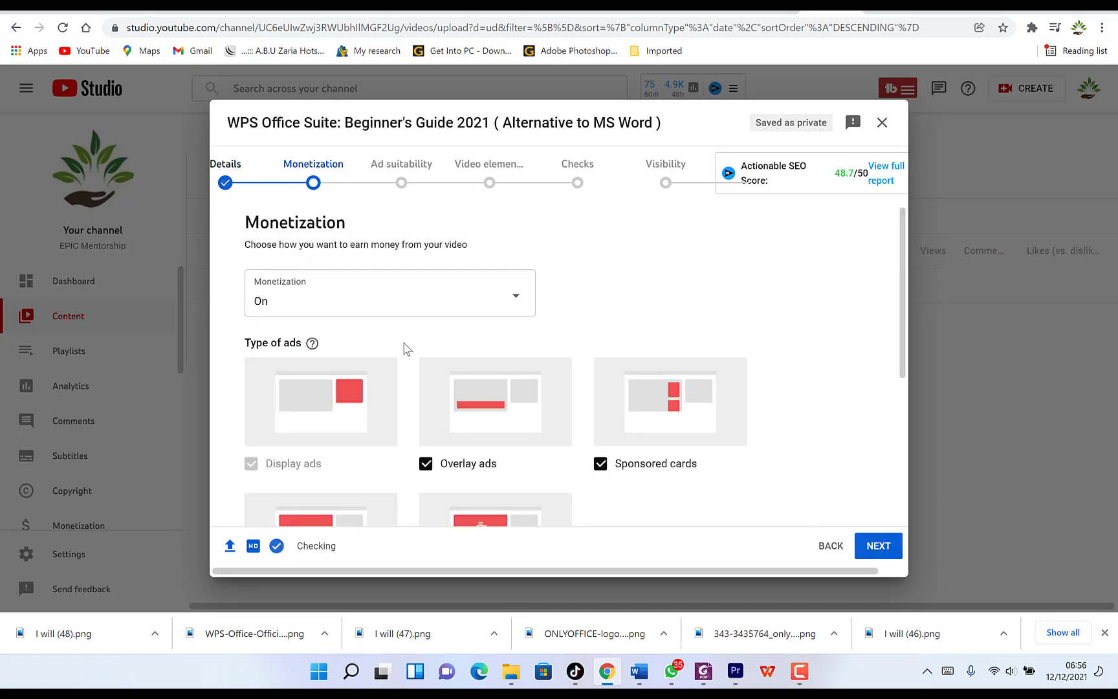
{"action": "left_click", "coordinate": [399, 305]}
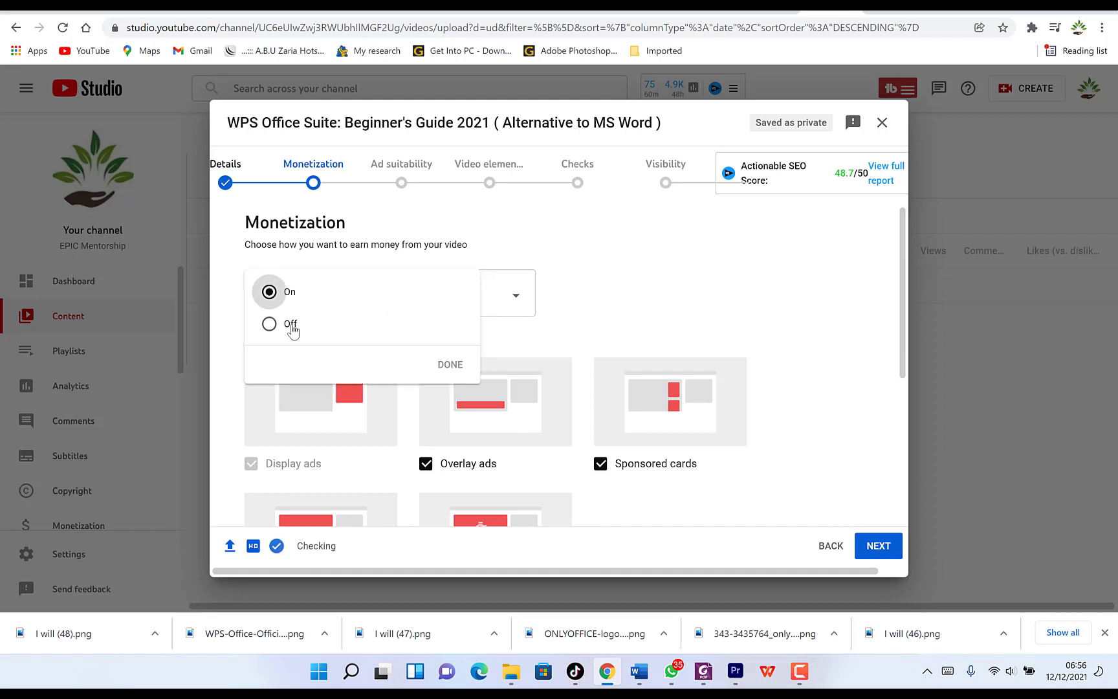
{"action": "left_click", "coordinate": [268, 293]}
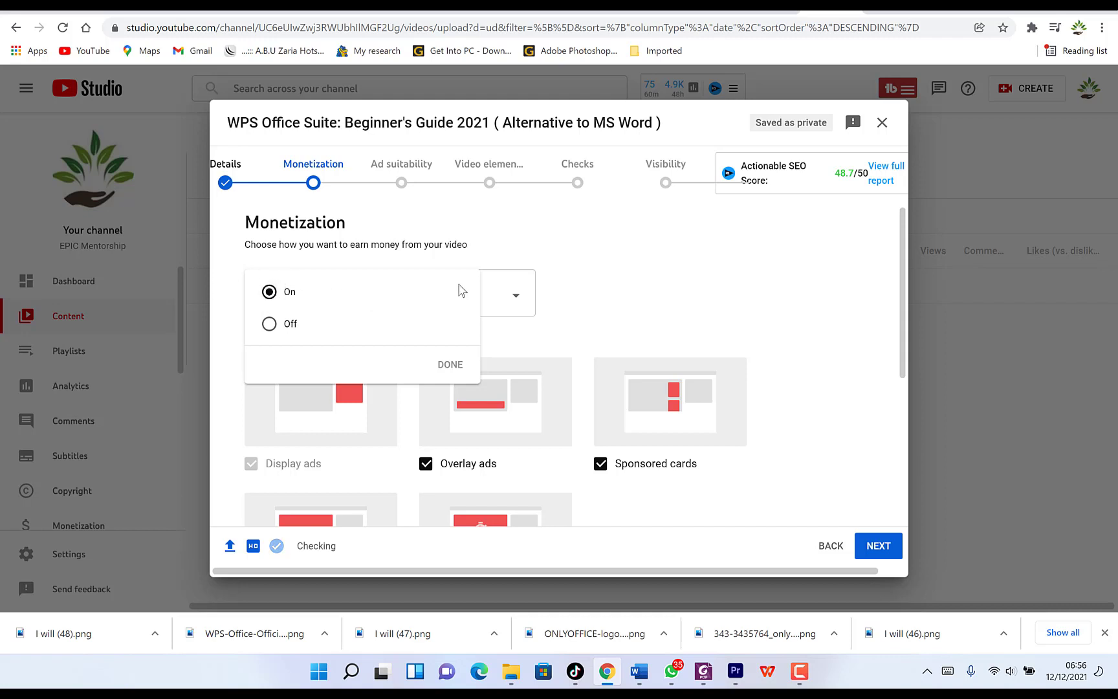
{"action": "left_click", "coordinate": [450, 364]}
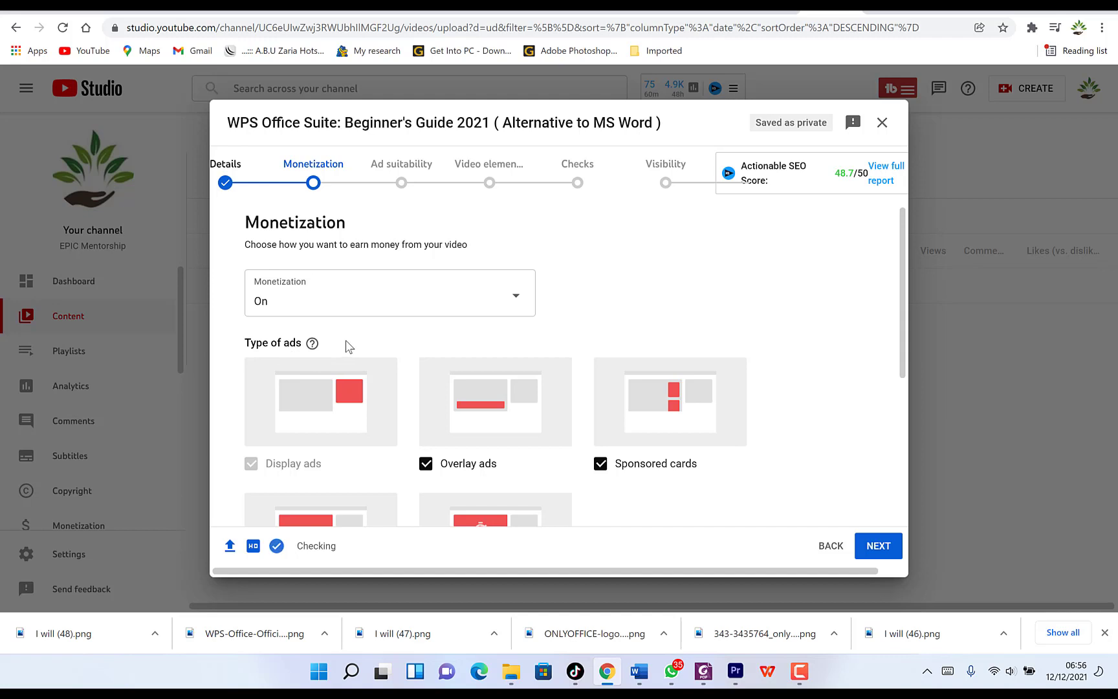
Examine the available ad types and the location options for video ads in the monetization settings
{"action": "scroll", "coordinate": [349, 419], "scroll_direction": "down", "scroll_amount": 3}
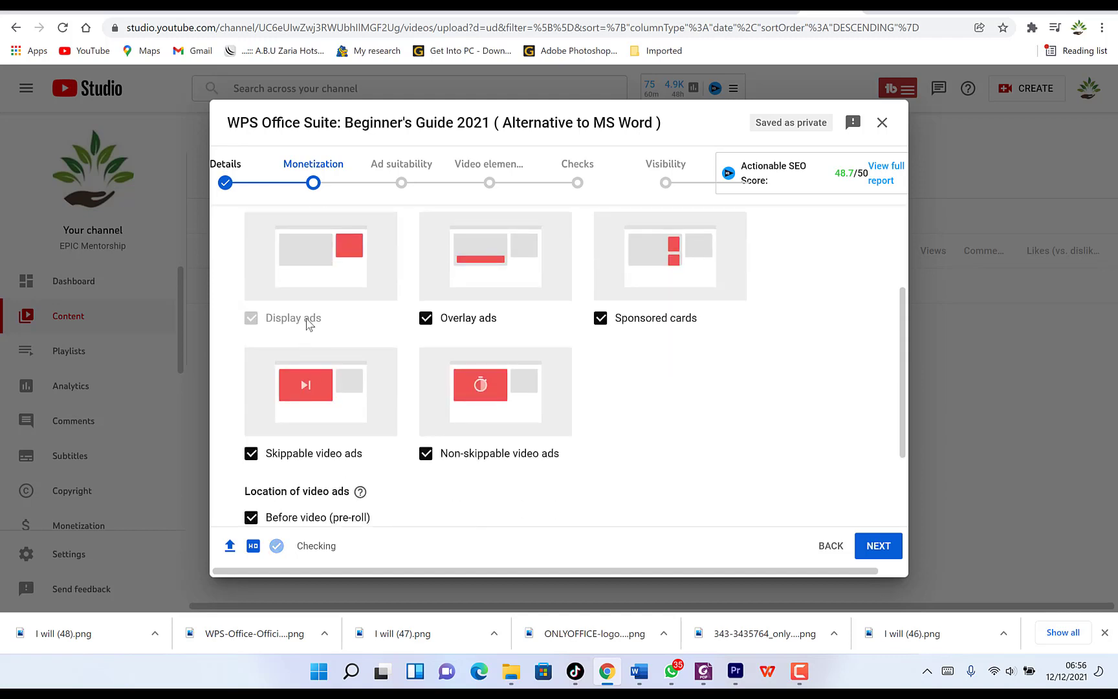
{"action": "scroll", "coordinate": [337, 366], "scroll_direction": "up", "scroll_amount": 1}
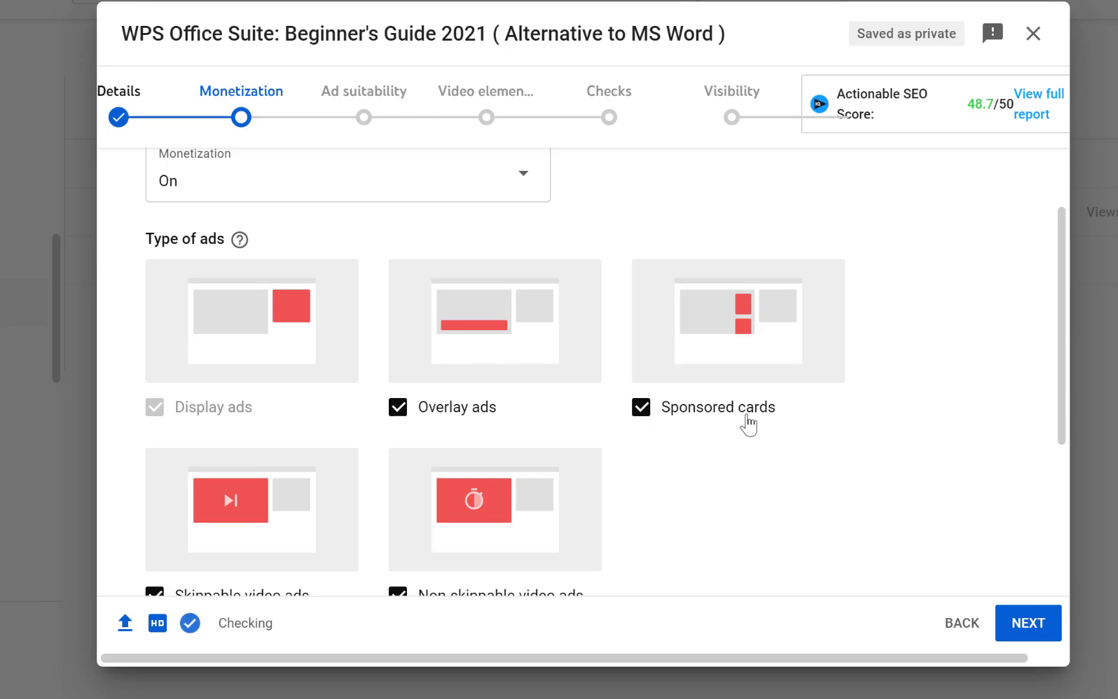
{"action": "scroll", "coordinate": [291, 478], "scroll_direction": "down", "scroll_amount": 3}
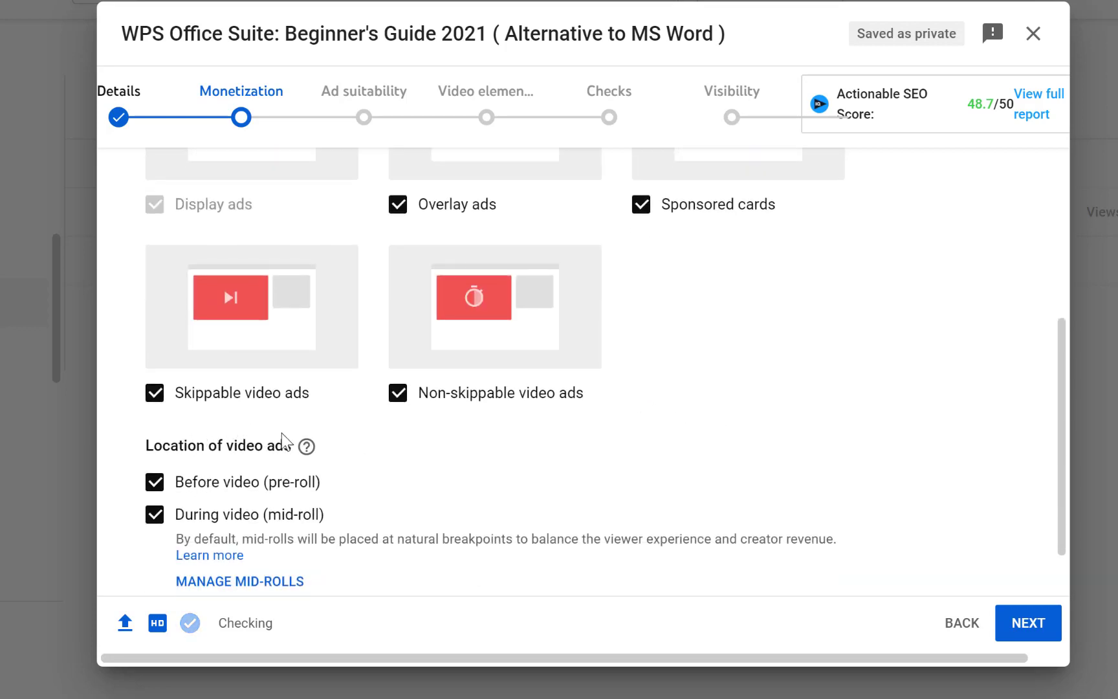
{"action": "scroll", "coordinate": [582, 401], "scroll_direction": "up", "scroll_amount": 2}
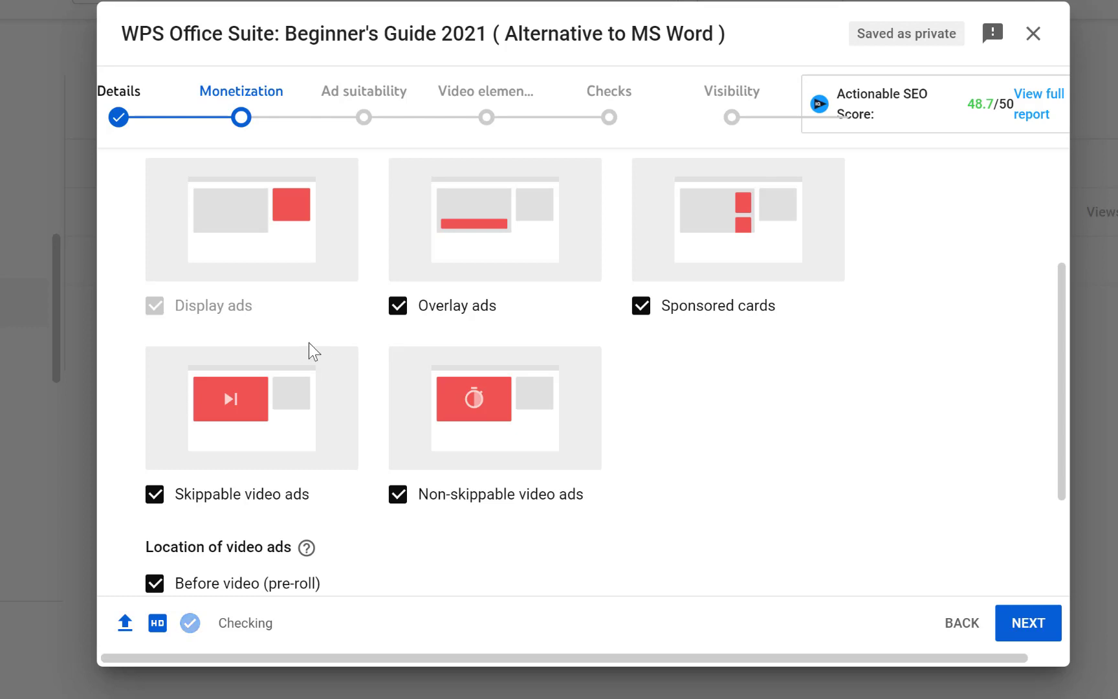
{"action": "scroll", "coordinate": [292, 365], "scroll_direction": "down", "scroll_amount": 3}
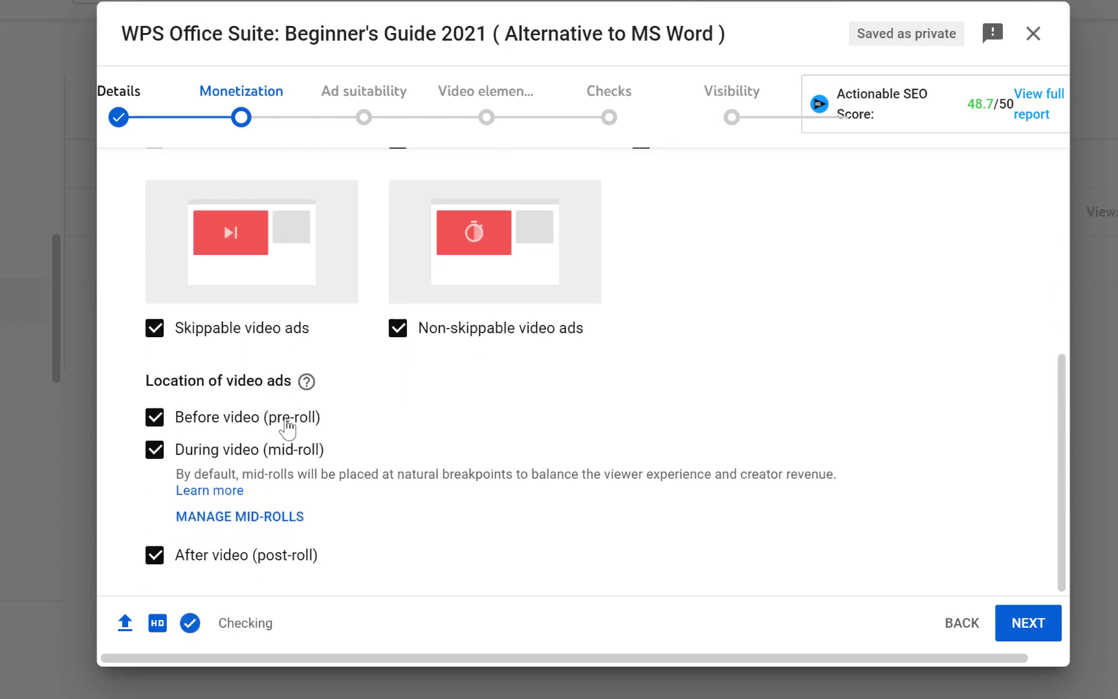
{"action": "scroll", "coordinate": [370, 371], "scroll_direction": "up", "scroll_amount": 2}
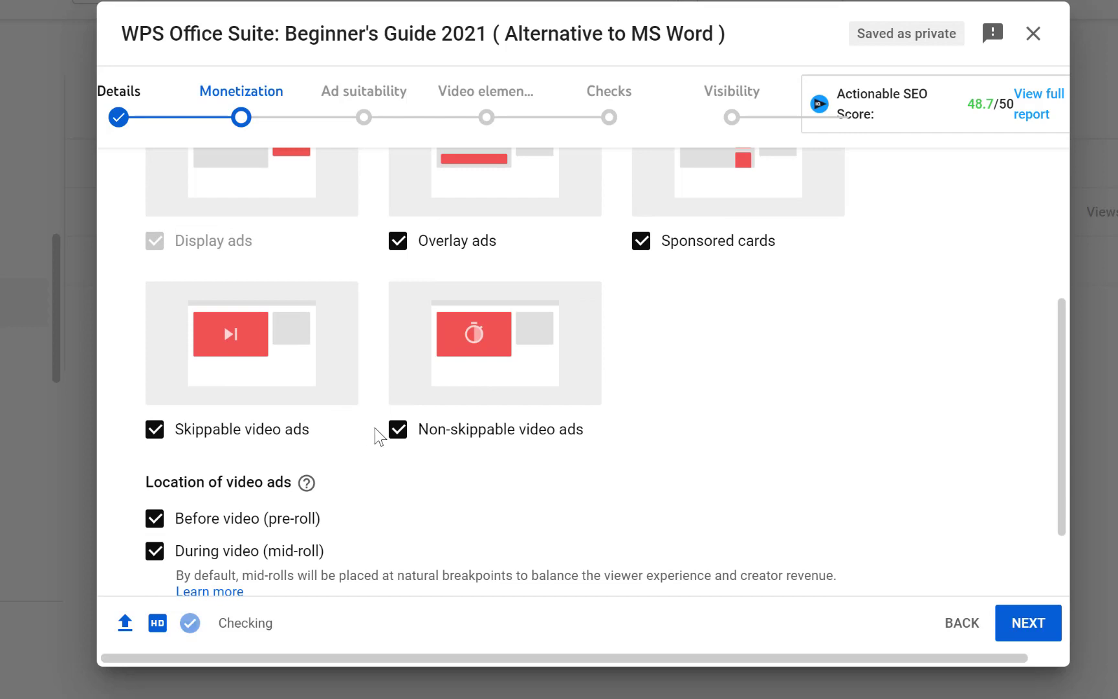
{"action": "scroll", "coordinate": [327, 500], "scroll_direction": "up", "scroll_amount": 2}
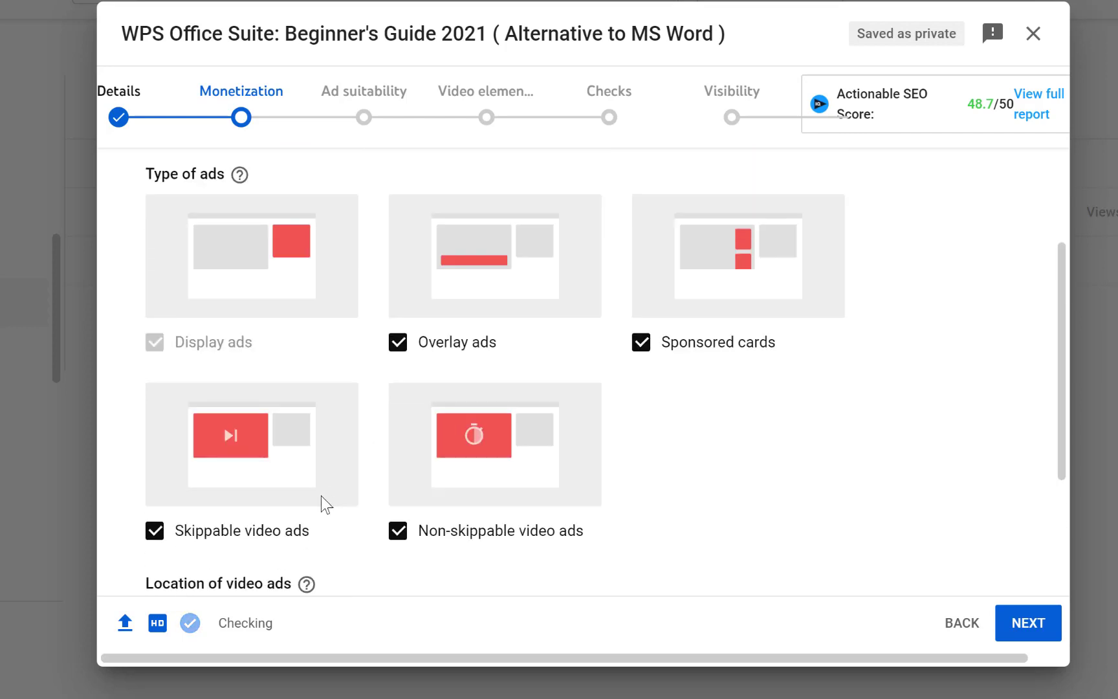
Turn the ads before the video (pre-roll) off and back on
{"action": "scroll", "coordinate": [311, 511], "scroll_direction": "down", "scroll_amount": 3}
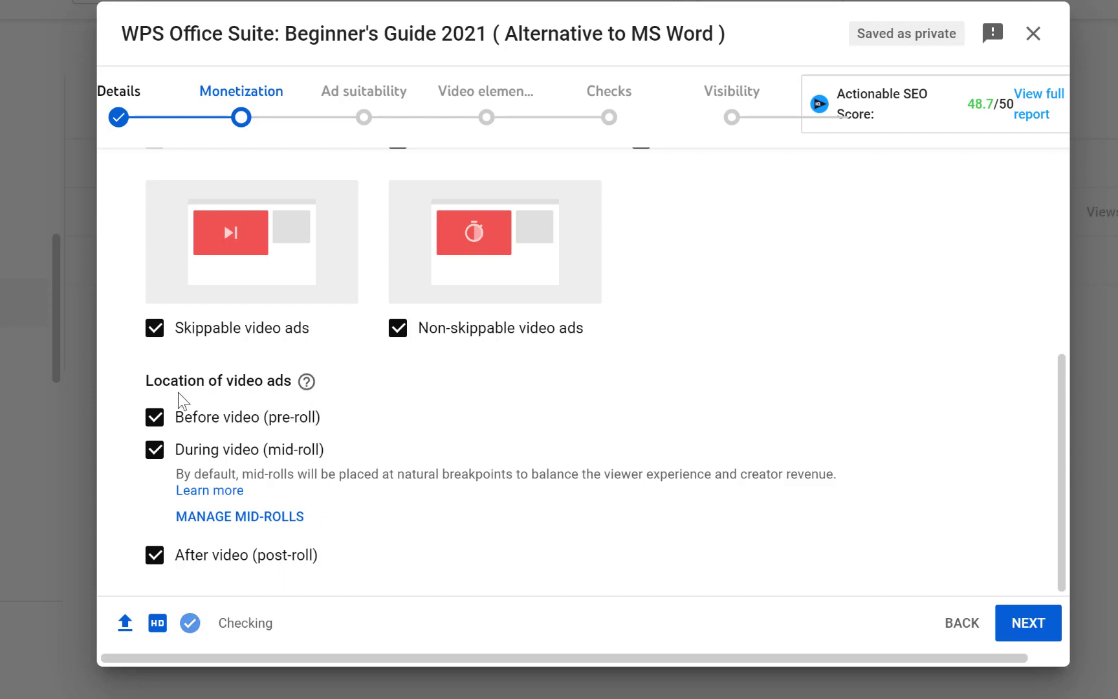
{"action": "left_click", "coordinate": [160, 423]}
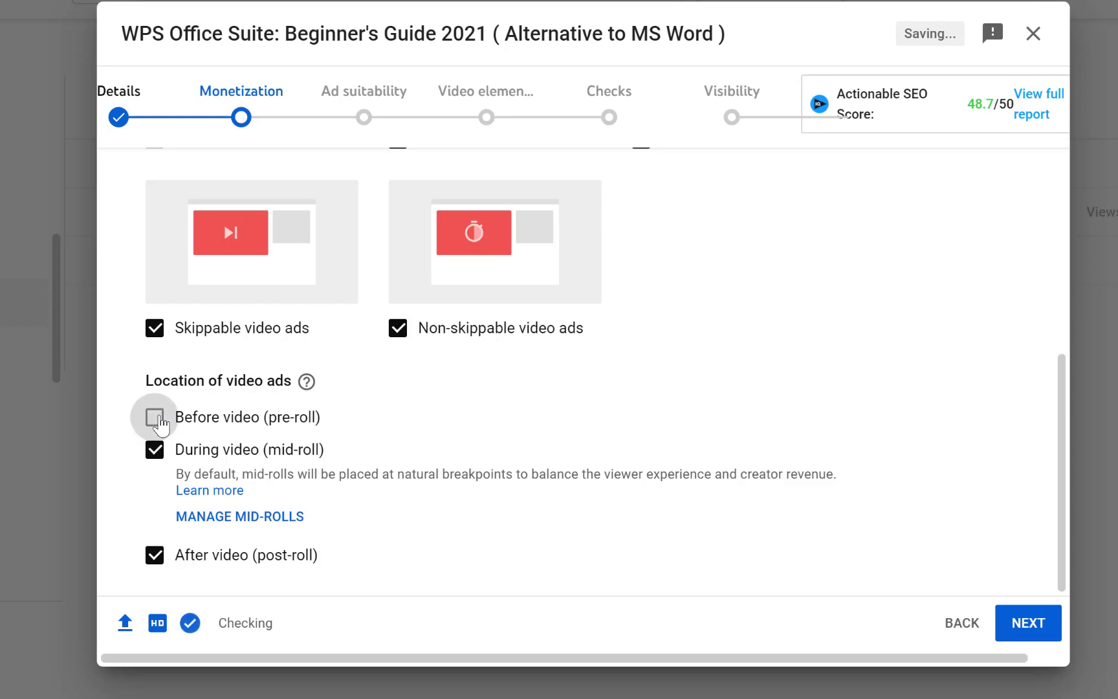
{"action": "left_click", "coordinate": [159, 420]}
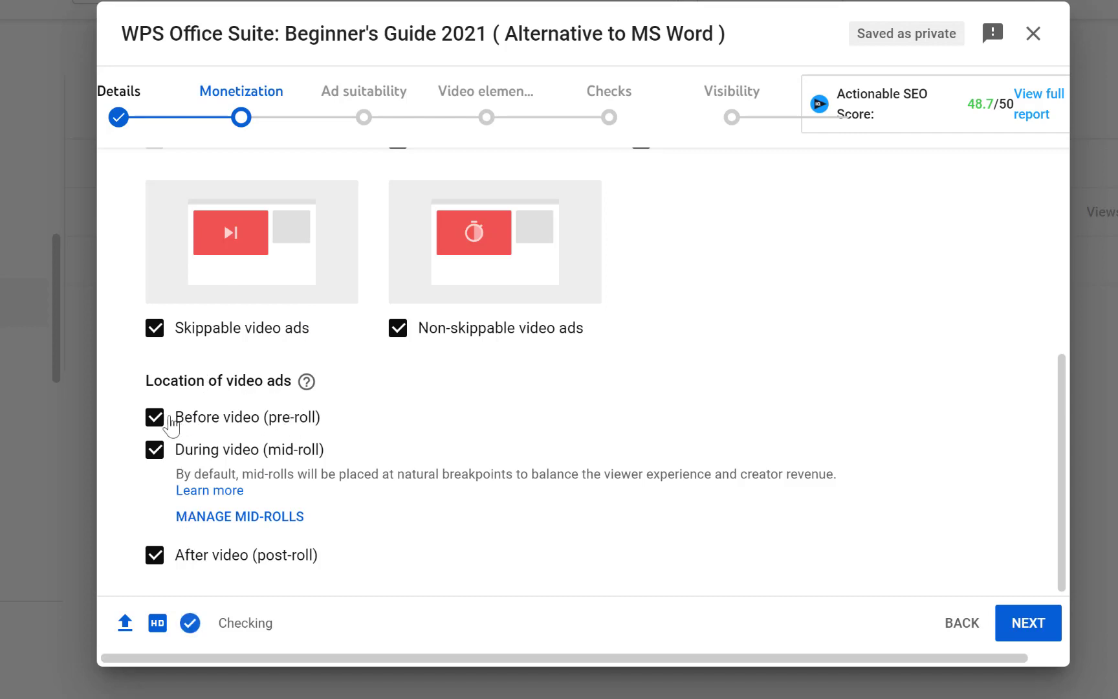
Open the mid-roll management for the video and add an ad break at 00:00:00
{"action": "scroll", "coordinate": [481, 359], "scroll_direction": "up", "scroll_amount": 5}
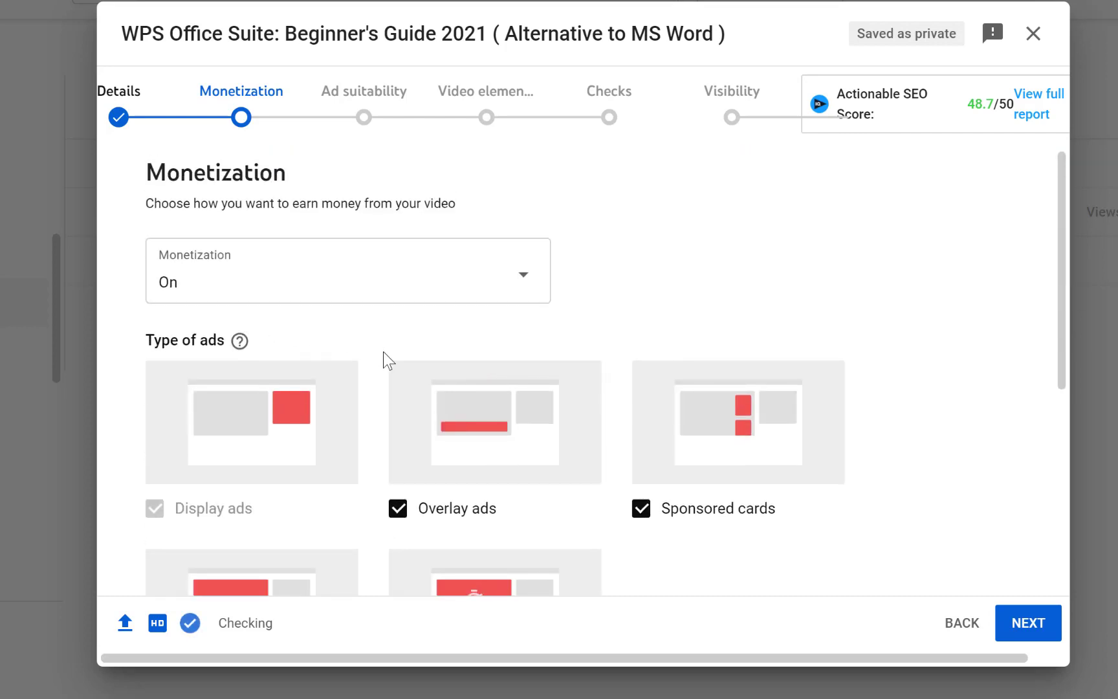
{"action": "scroll", "coordinate": [323, 324], "scroll_direction": "down", "scroll_amount": 3}
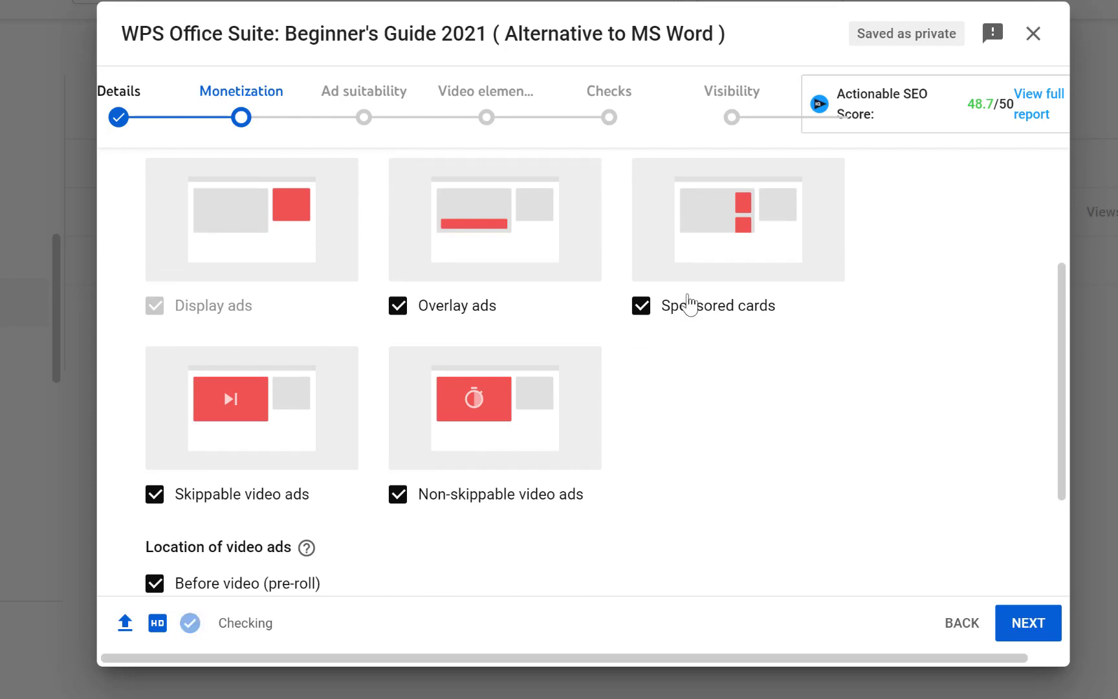
{"action": "scroll", "coordinate": [317, 299], "scroll_direction": "up", "scroll_amount": 3}
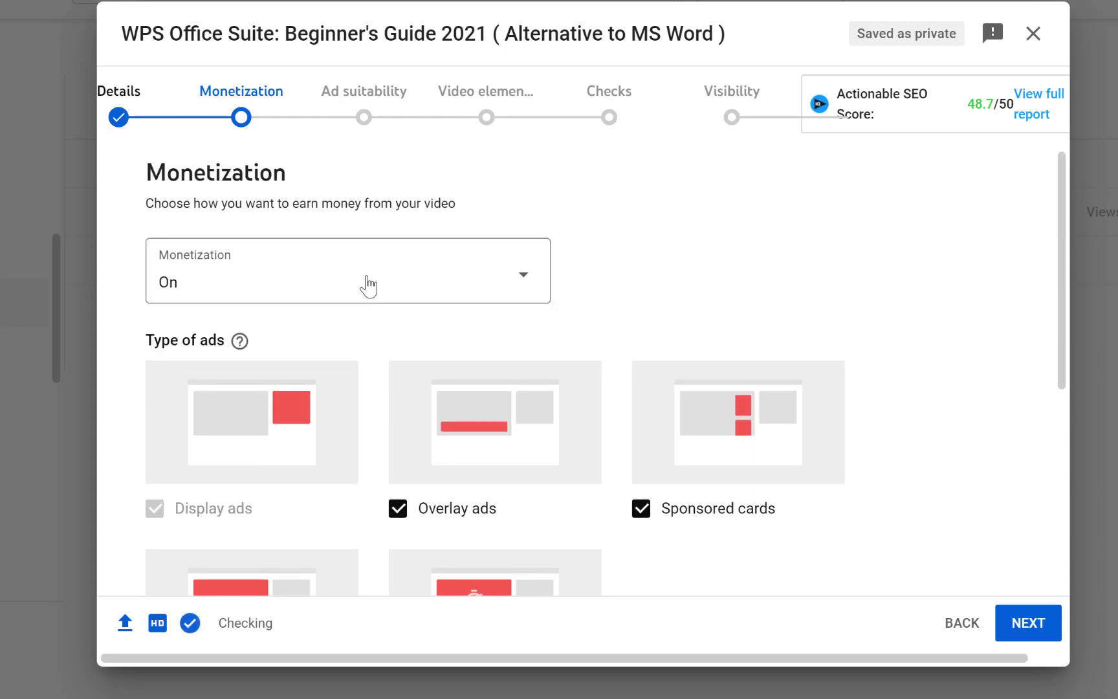
{"action": "scroll", "coordinate": [310, 304], "scroll_direction": "down", "scroll_amount": 6}
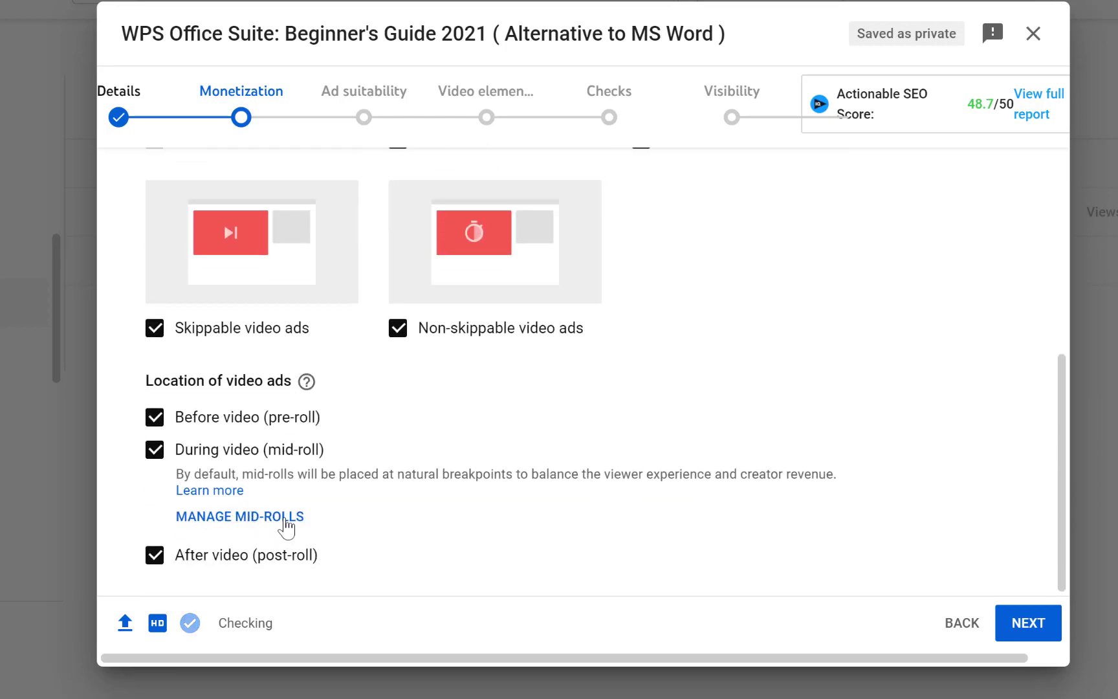
{"action": "left_click", "coordinate": [261, 517]}
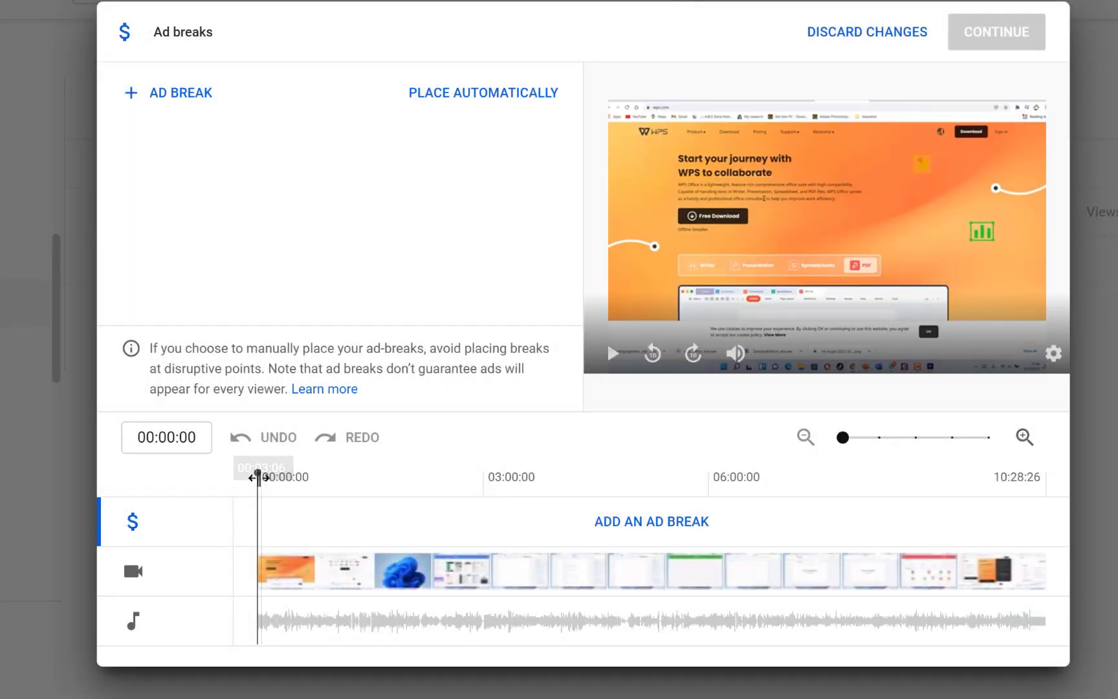
{"action": "left_click", "coordinate": [190, 114]}
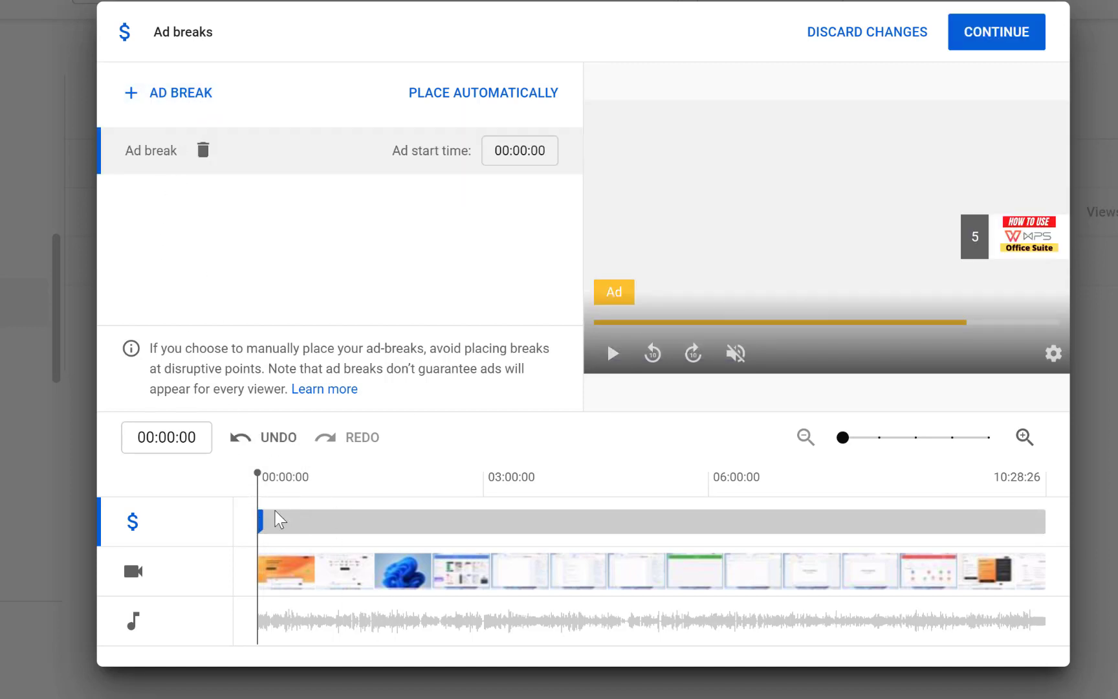
Add two more ad breaks on the timeline, at about 01:43:17 and 03:40:04
{"action": "left_click_drag", "start_coordinate": [257, 472], "coordinate": [388, 446]}
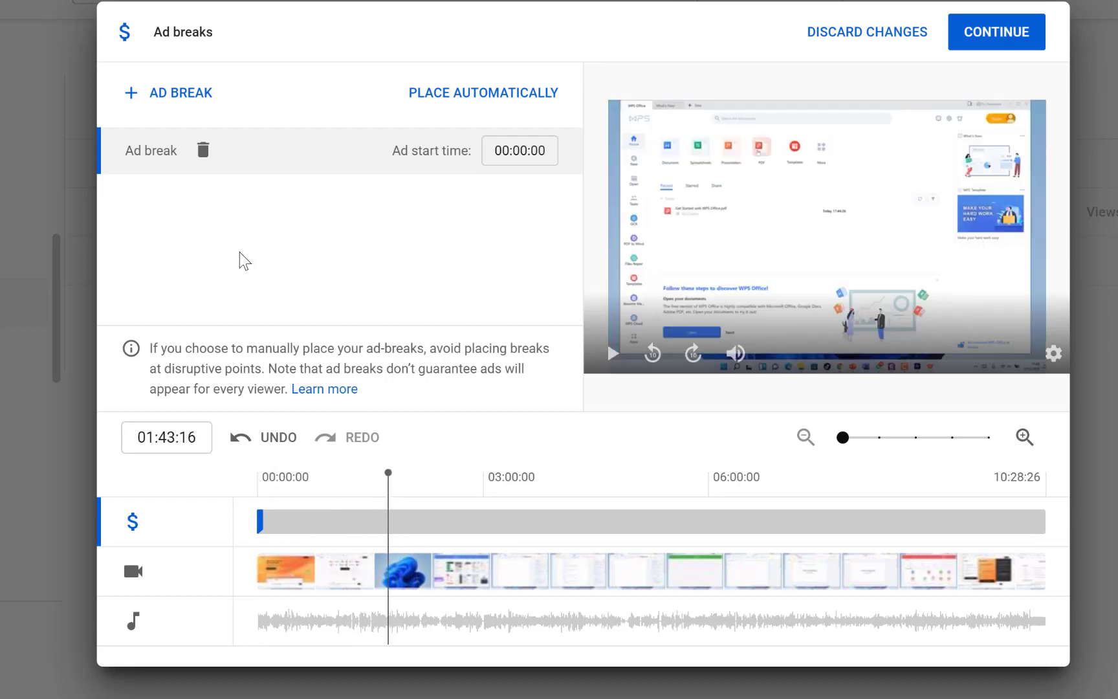
{"action": "left_click", "coordinate": [177, 105]}
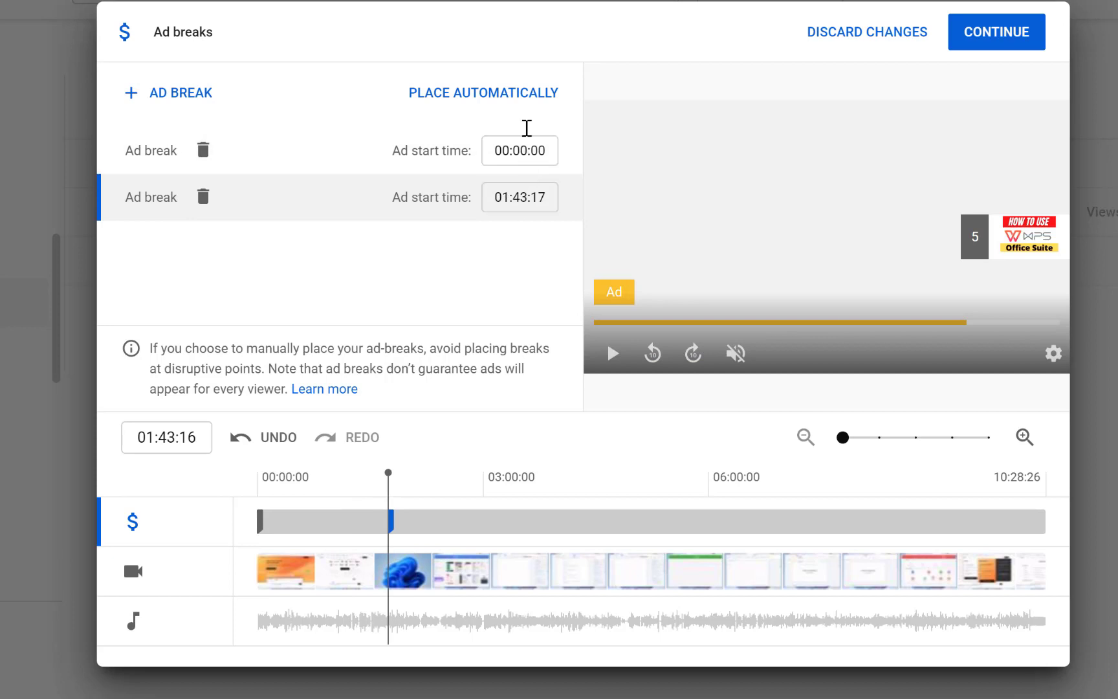
{"action": "left_click_drag", "start_coordinate": [388, 476], "coordinate": [533, 490]}
{"action": "left_click", "coordinate": [216, 95]}
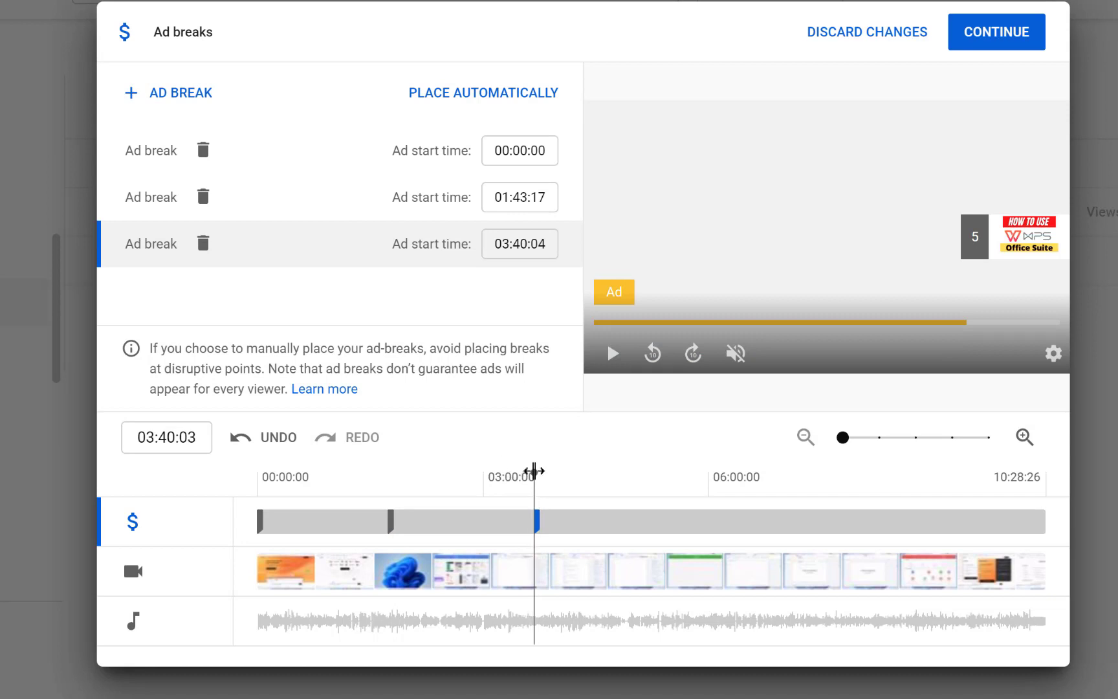
Add further ad breaks on the timeline at about 05:48:00 and 07:56:20
{"action": "left_click_drag", "start_coordinate": [532, 472], "coordinate": [693, 470]}
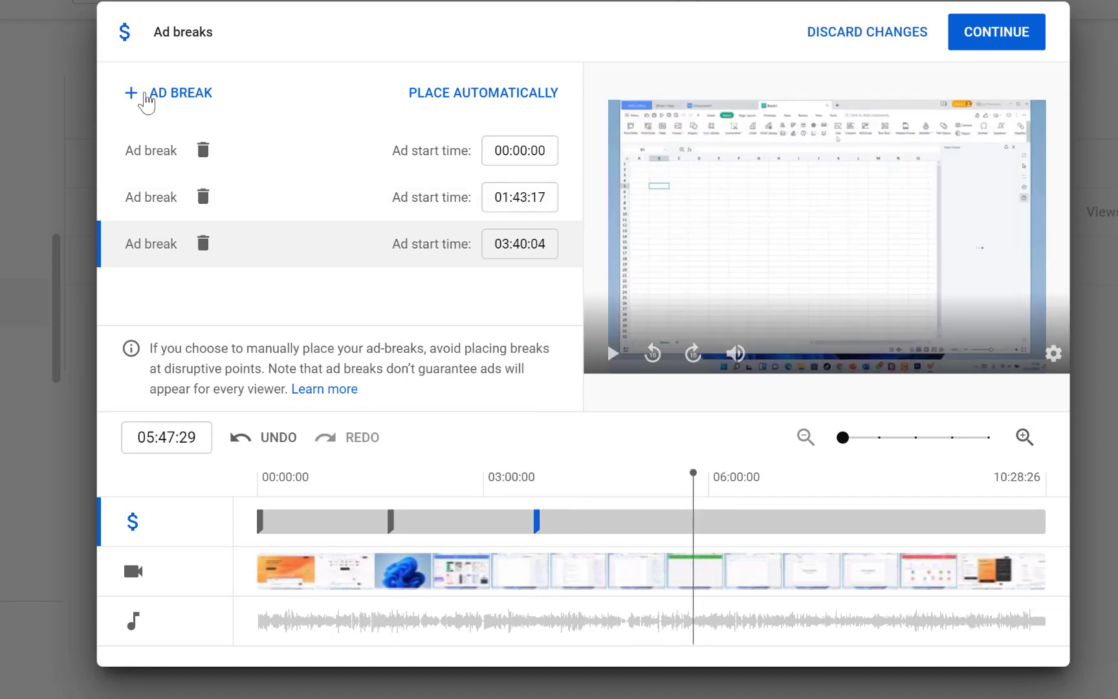
{"action": "left_click", "coordinate": [145, 98]}
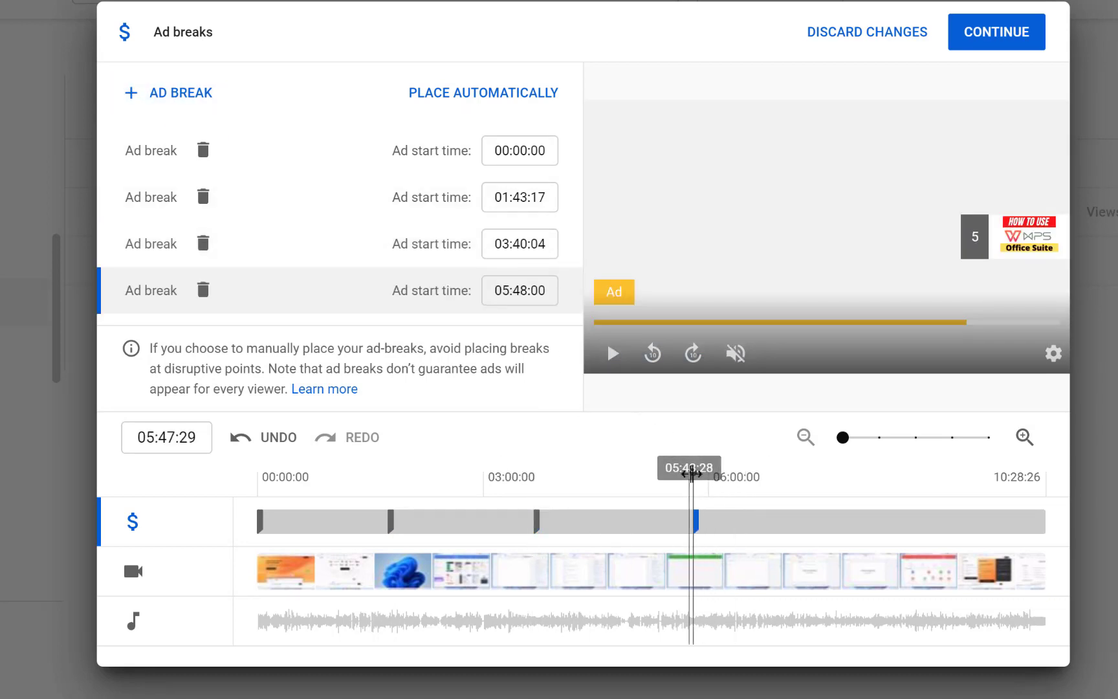
{"action": "left_click_drag", "start_coordinate": [692, 475], "coordinate": [856, 474]}
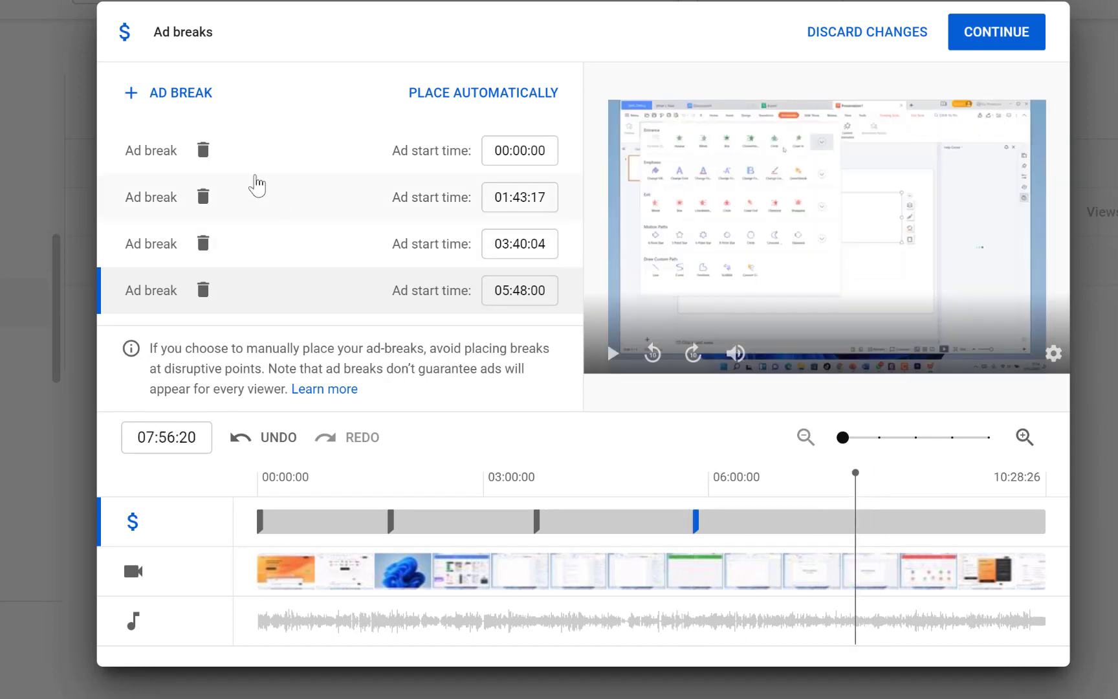
{"action": "left_click", "coordinate": [194, 107]}
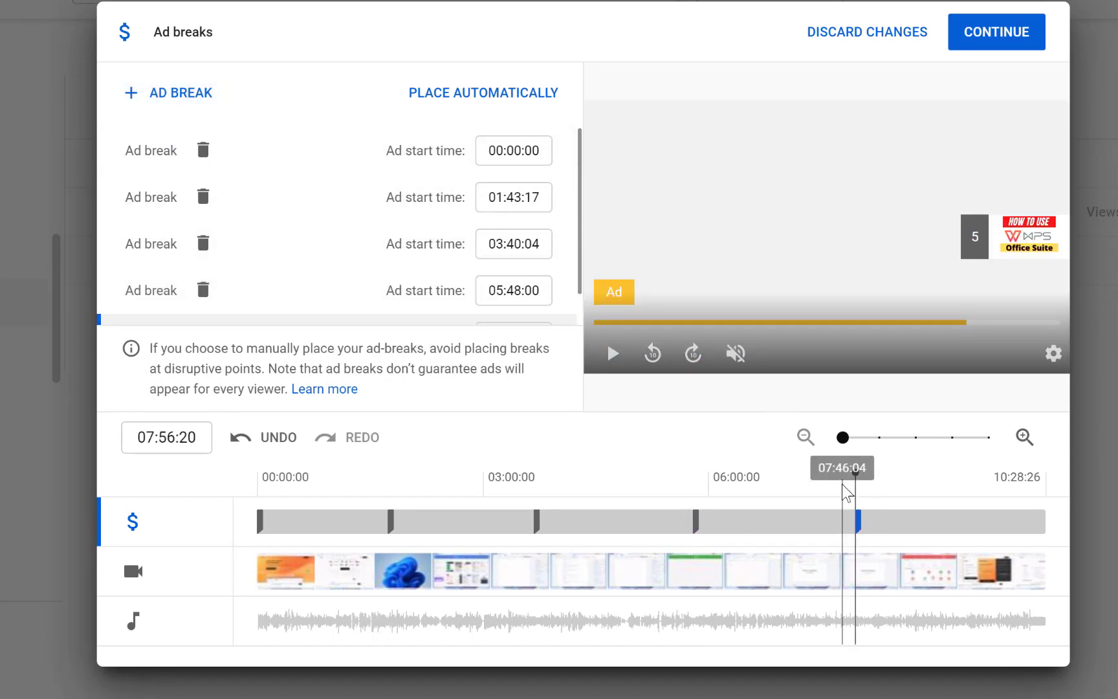
Add an ad break at about 10:20:22 and move the second break to about 01:57:10, keeping the ad break changes
{"action": "left_click_drag", "start_coordinate": [854, 474], "coordinate": [1034, 474]}
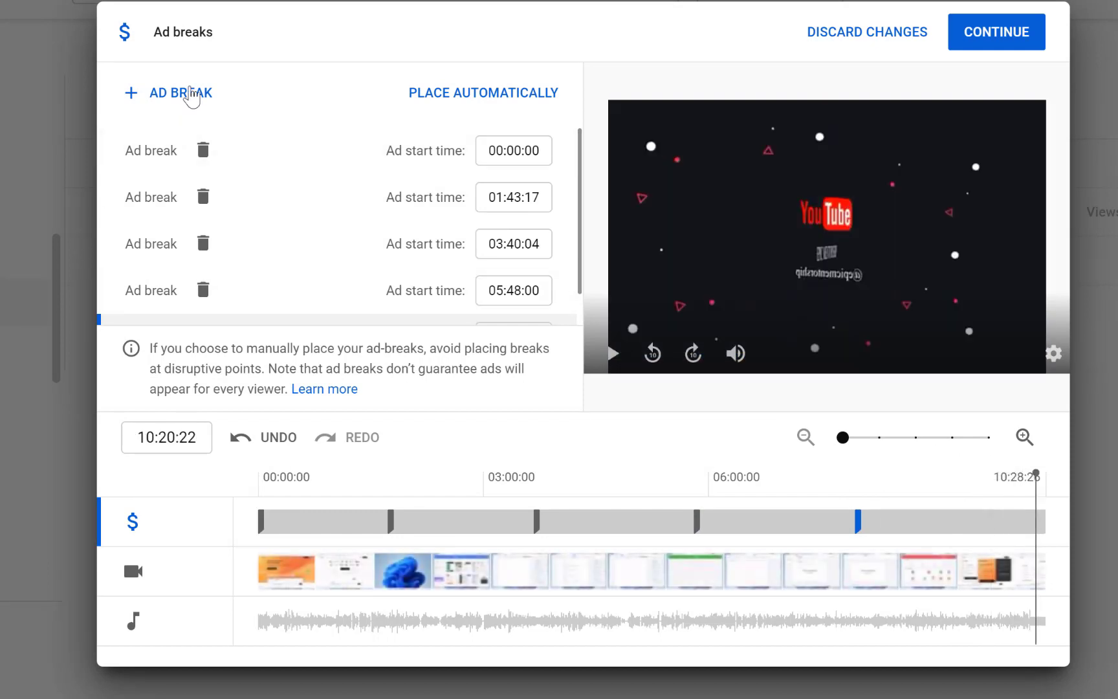
{"action": "left_click", "coordinate": [191, 95]}
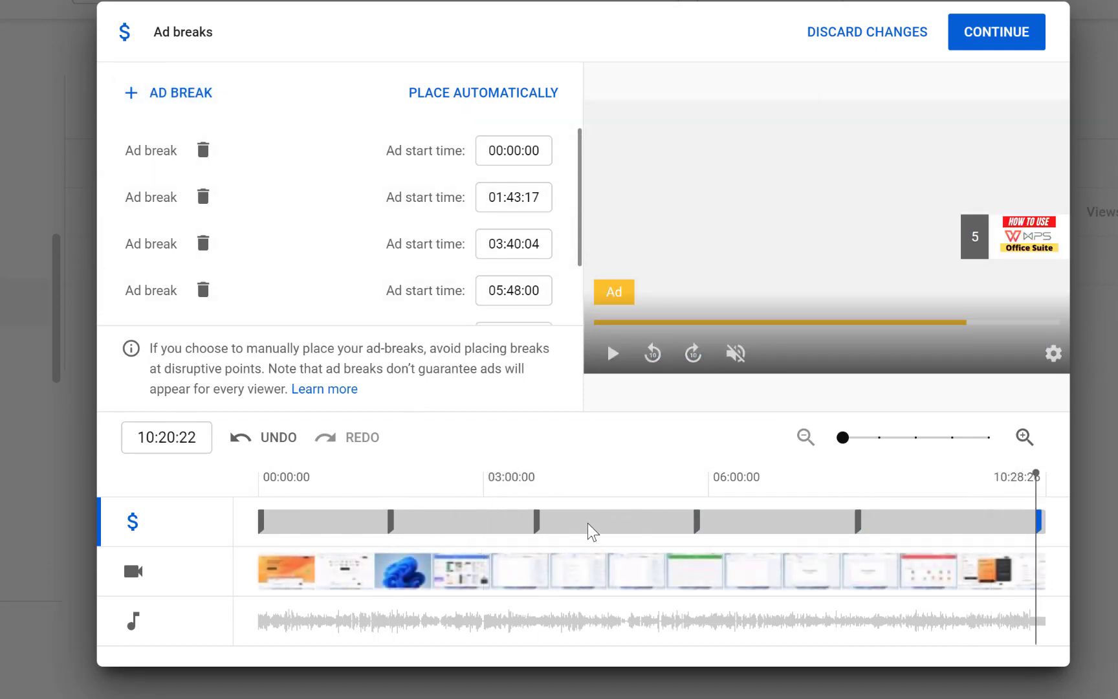
{"action": "mouse_move", "coordinate": [429, 501]}
{"action": "left_mouse_down"}
{"action": "mouse_move", "coordinate": [446, 508]}
{"action": "mouse_move", "coordinate": [388, 520]}
{"action": "mouse_move", "coordinate": [408, 517]}
{"action": "left_mouse_up"}
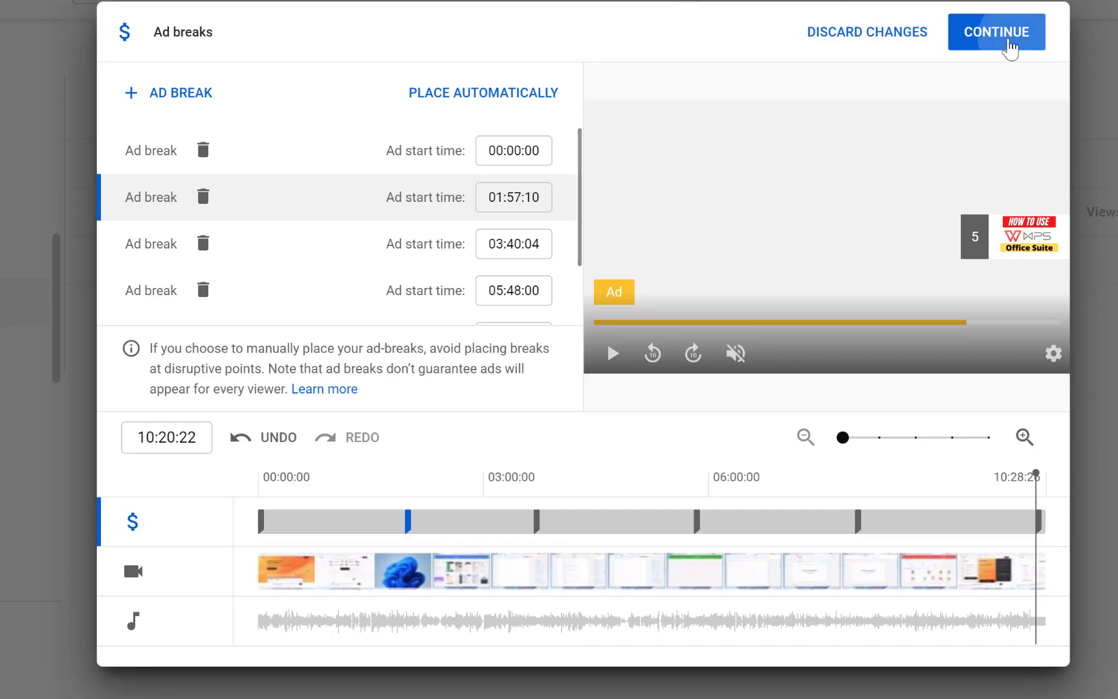
{"action": "left_click", "coordinate": [1010, 43]}
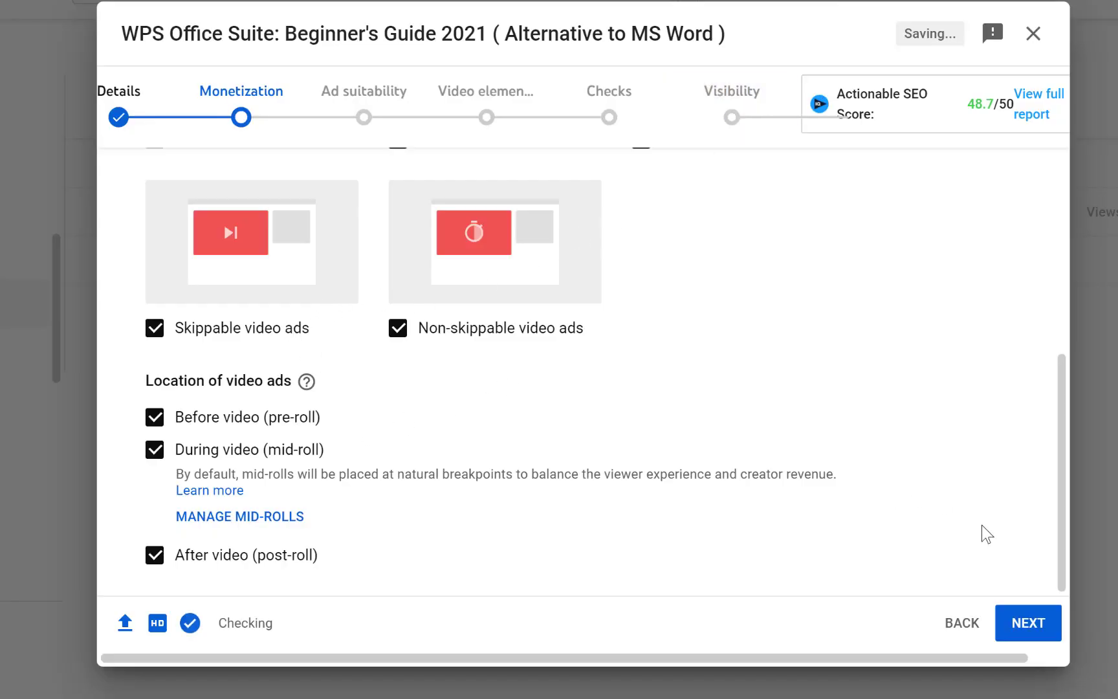
Rate the video's ad suitability as "None of the above" for all sensitive content categories and submit the rating
{"action": "left_click", "coordinate": [1027, 622]}
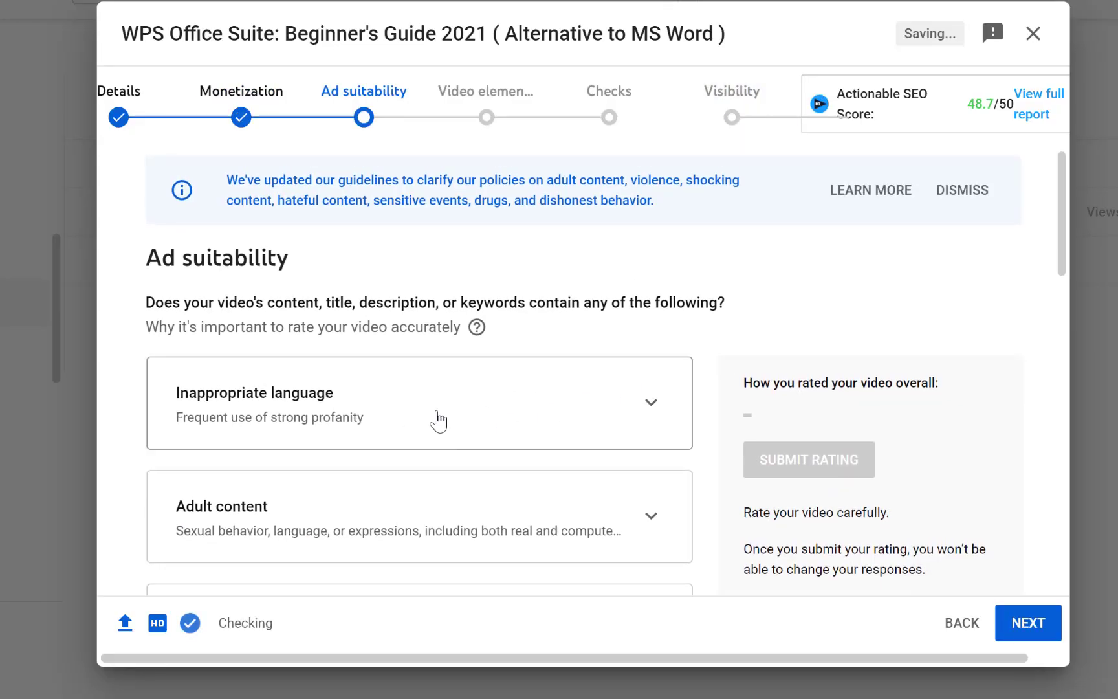
{"action": "scroll", "coordinate": [295, 291], "scroll_direction": "down", "scroll_amount": 6}
{"action": "scroll", "coordinate": [297, 292], "scroll_direction": "down", "scroll_amount": 10}
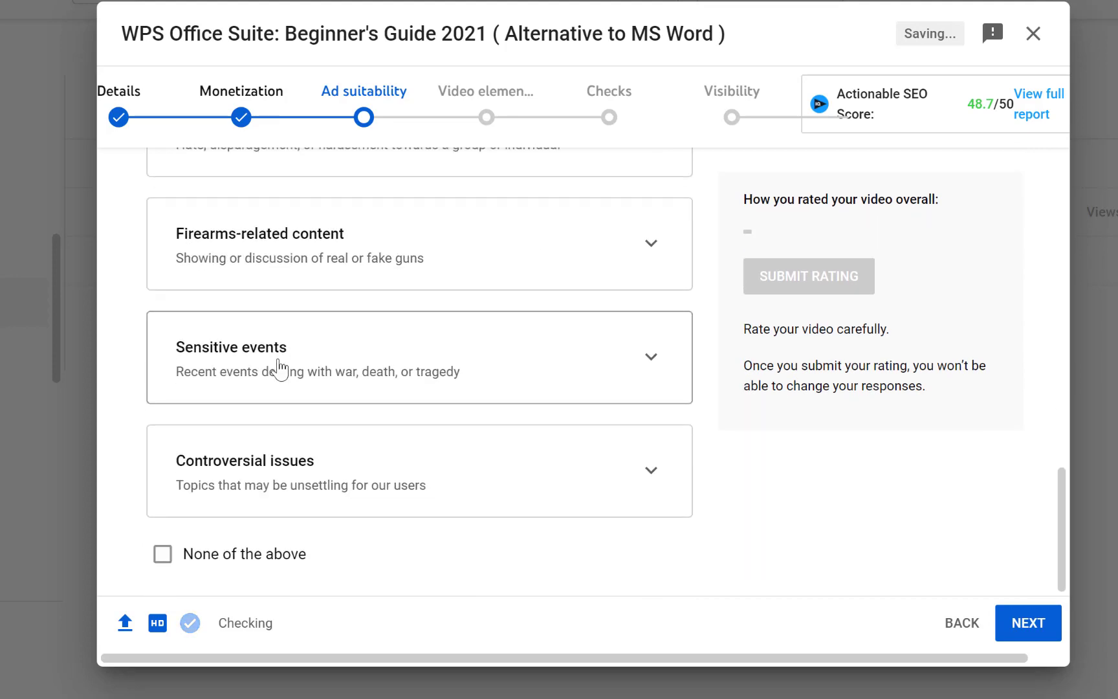
{"action": "left_click", "coordinate": [225, 555]}
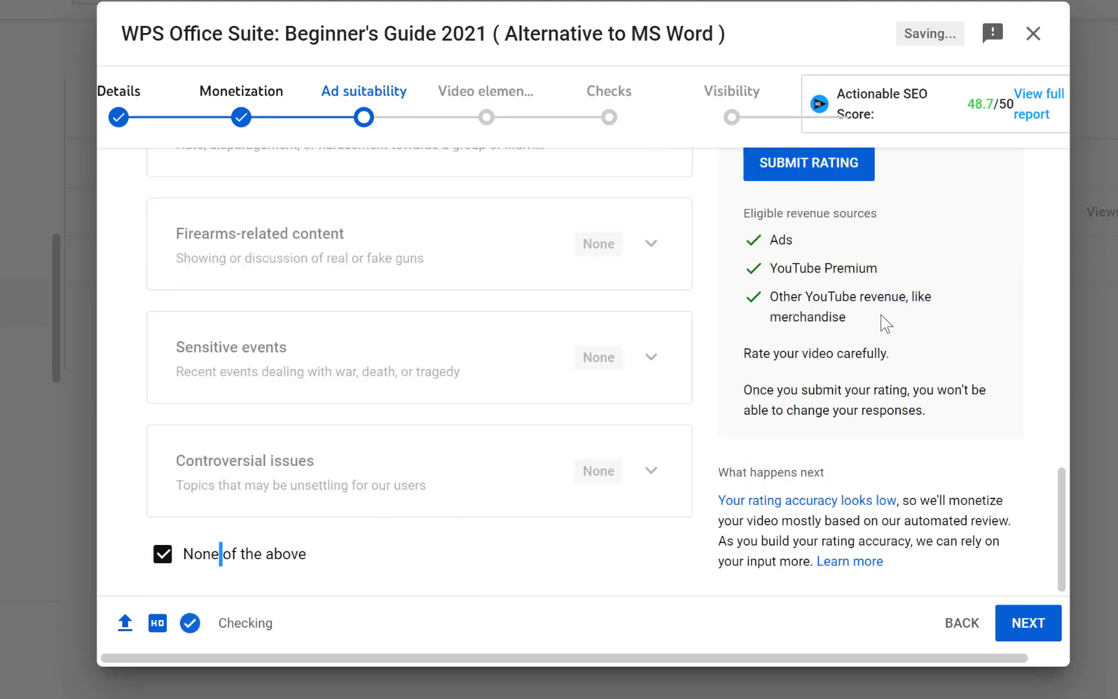
{"action": "left_click", "coordinate": [815, 182]}
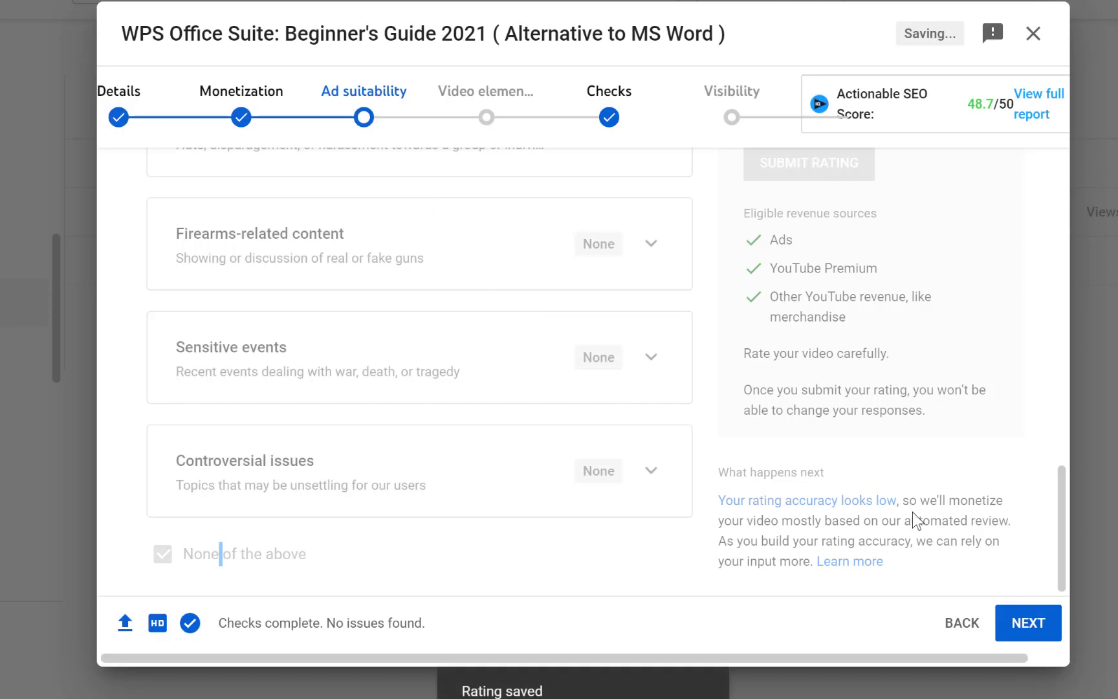
Add an end screen with a subscribe element and the specific video "How to Delete Facebook Account Permanently (2021)", and save it
{"action": "left_click", "coordinate": [1014, 622]}
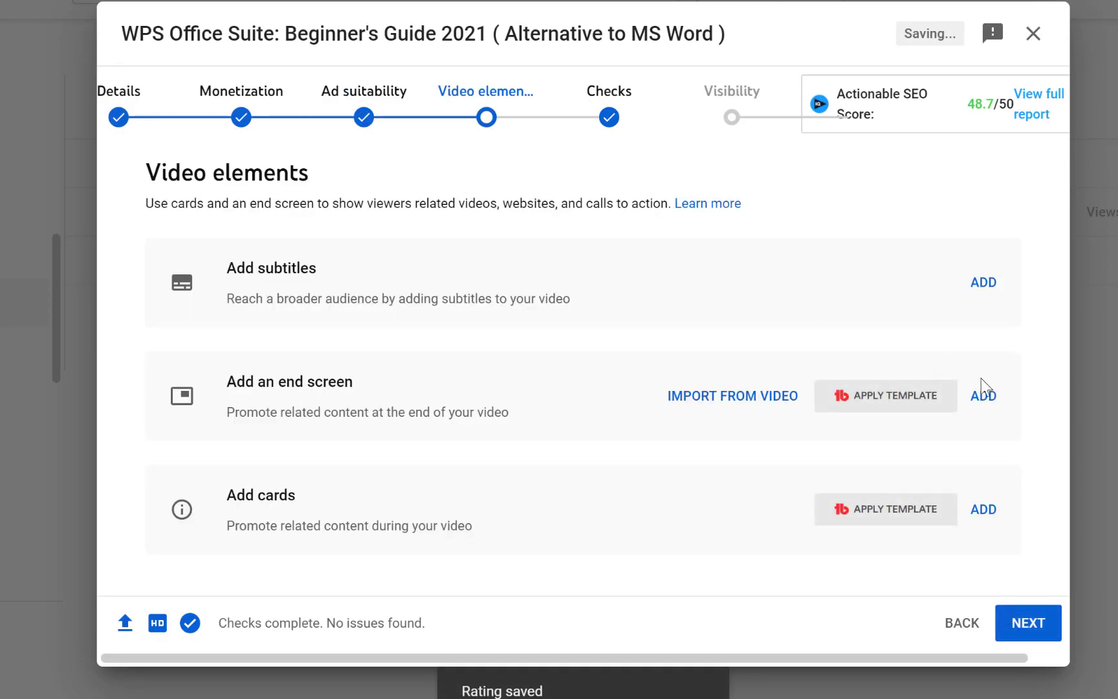
{"action": "left_click", "coordinate": [988, 396]}
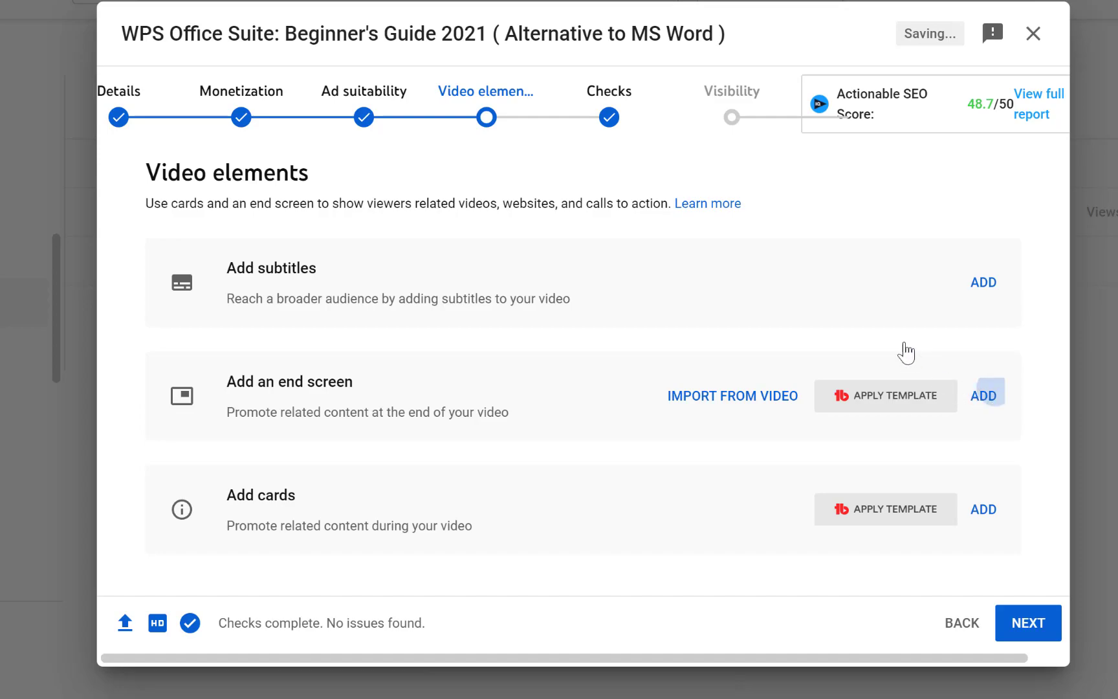
{"action": "left_click", "coordinate": [267, 189]}
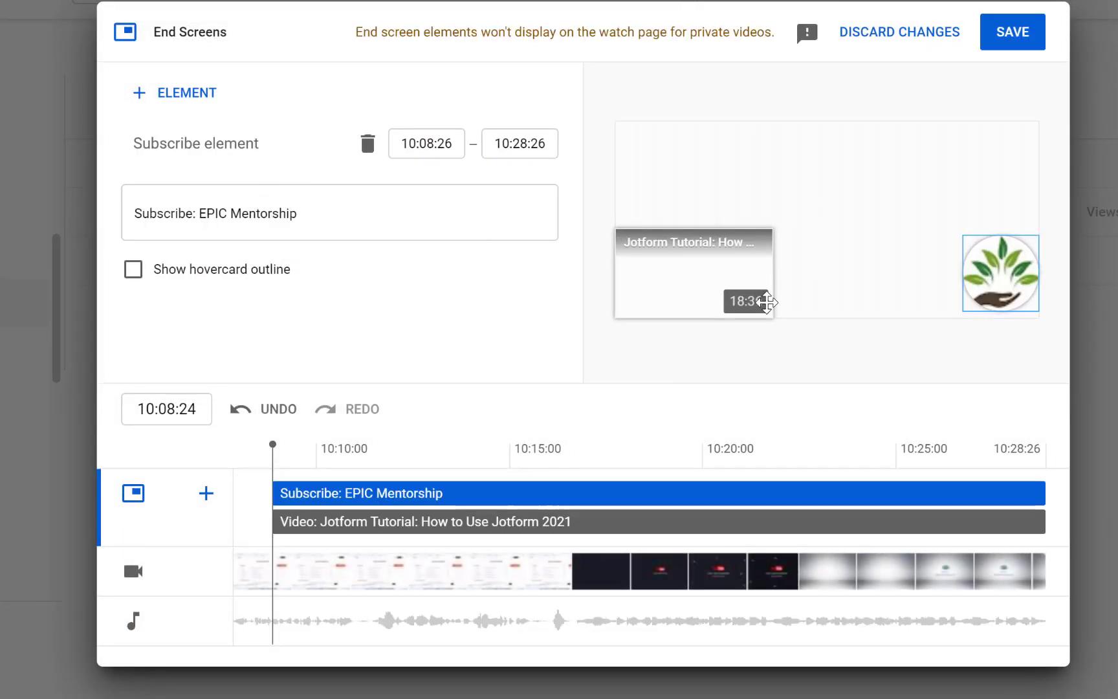
{"action": "left_click", "coordinate": [765, 302]}
{"action": "left_click", "coordinate": [274, 378]}
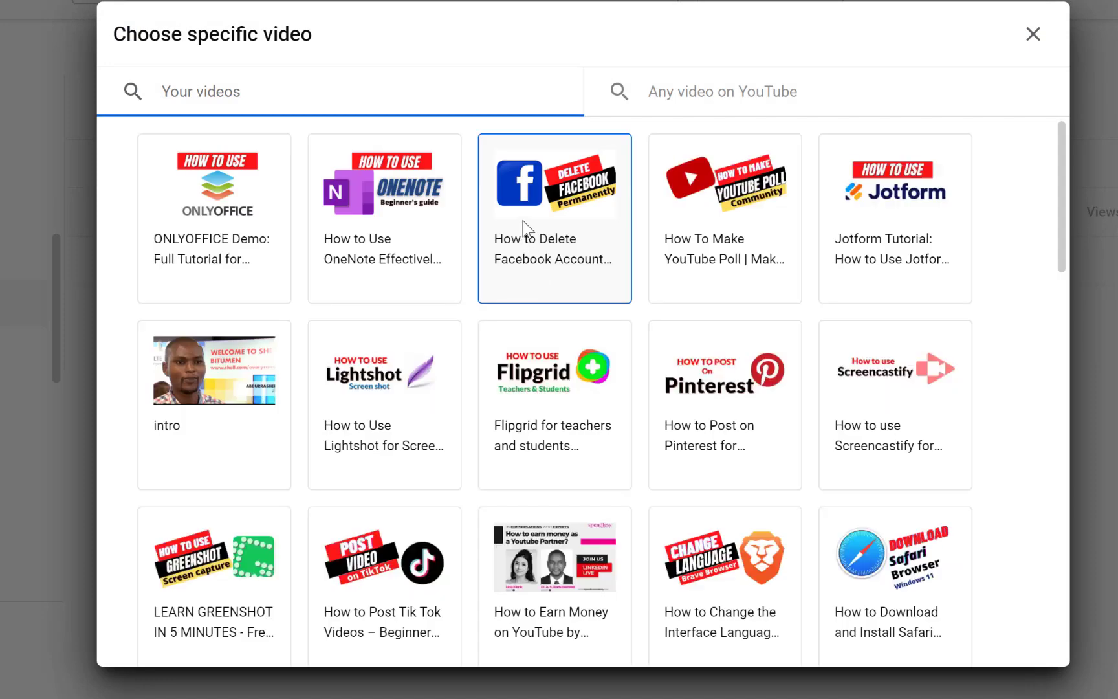
{"action": "left_click", "coordinate": [524, 226]}
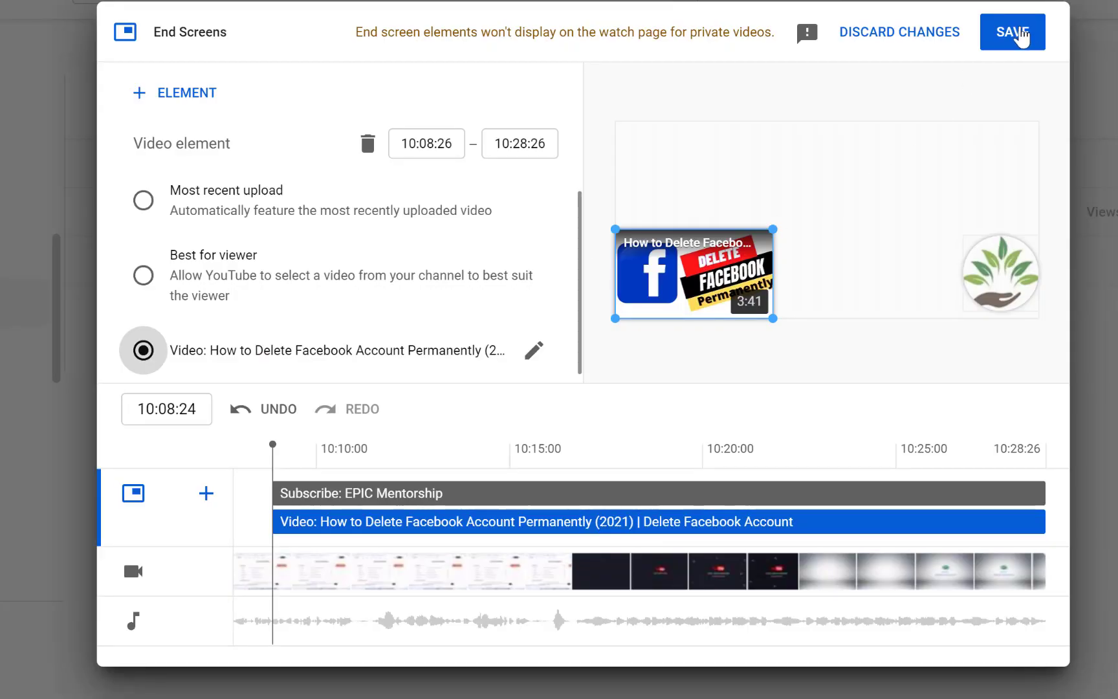
{"action": "left_click", "coordinate": [1009, 31]}
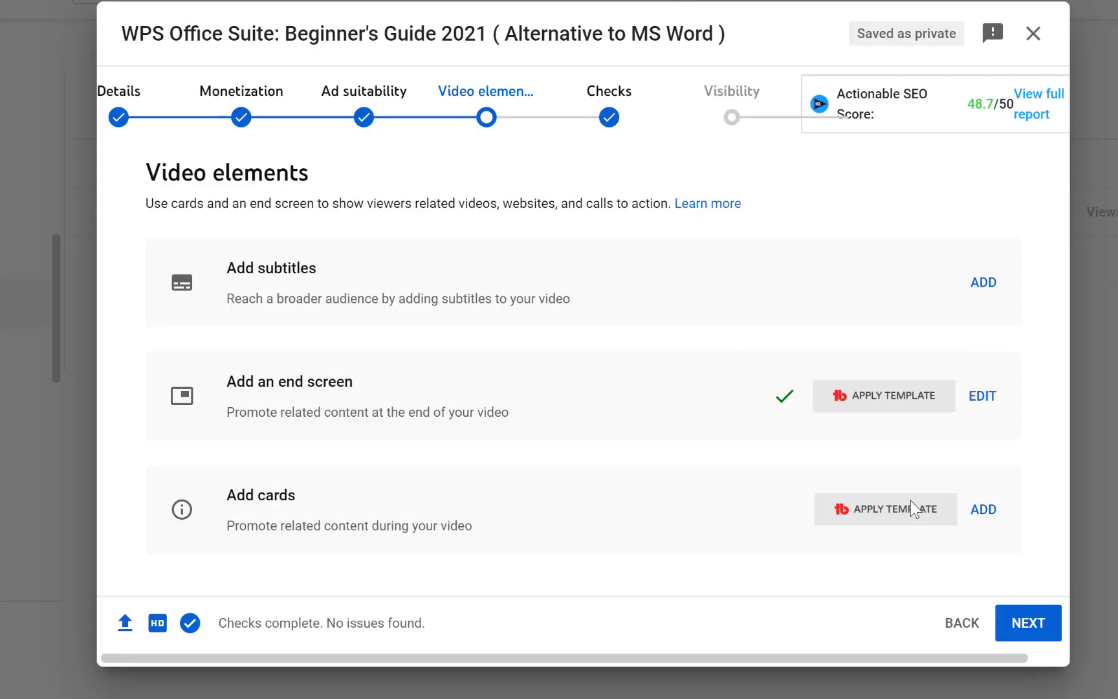
Add a video card at 00:00:00 linking to "How To Make YouTube Poll" and save it
{"action": "left_click", "coordinate": [983, 509]}
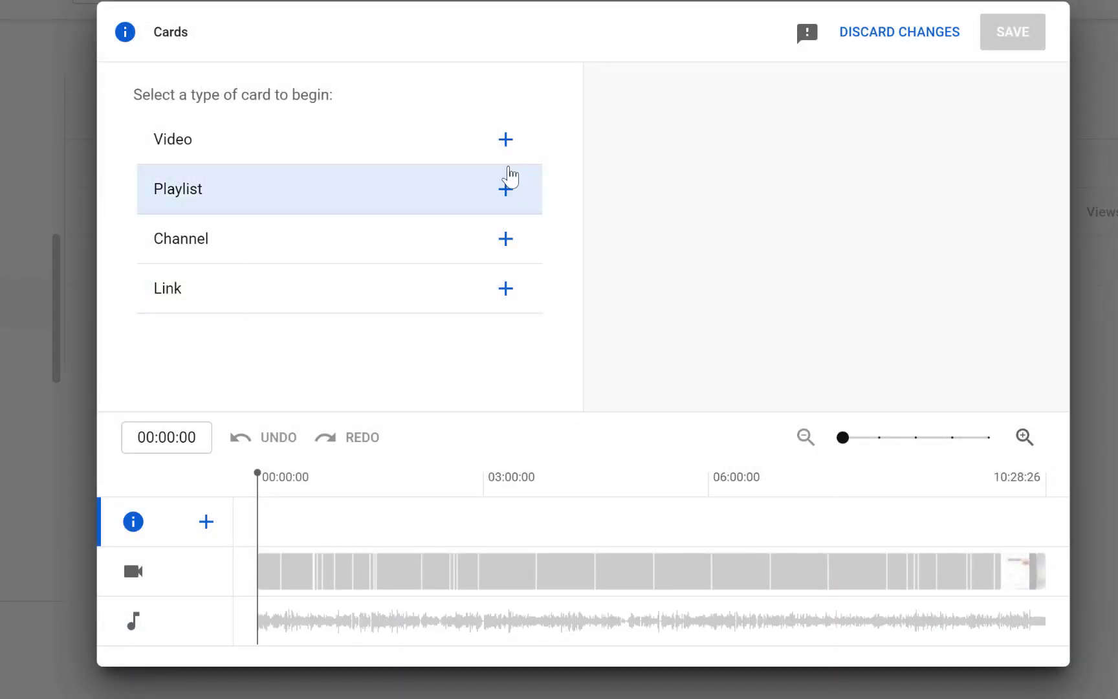
{"action": "left_click", "coordinate": [506, 139]}
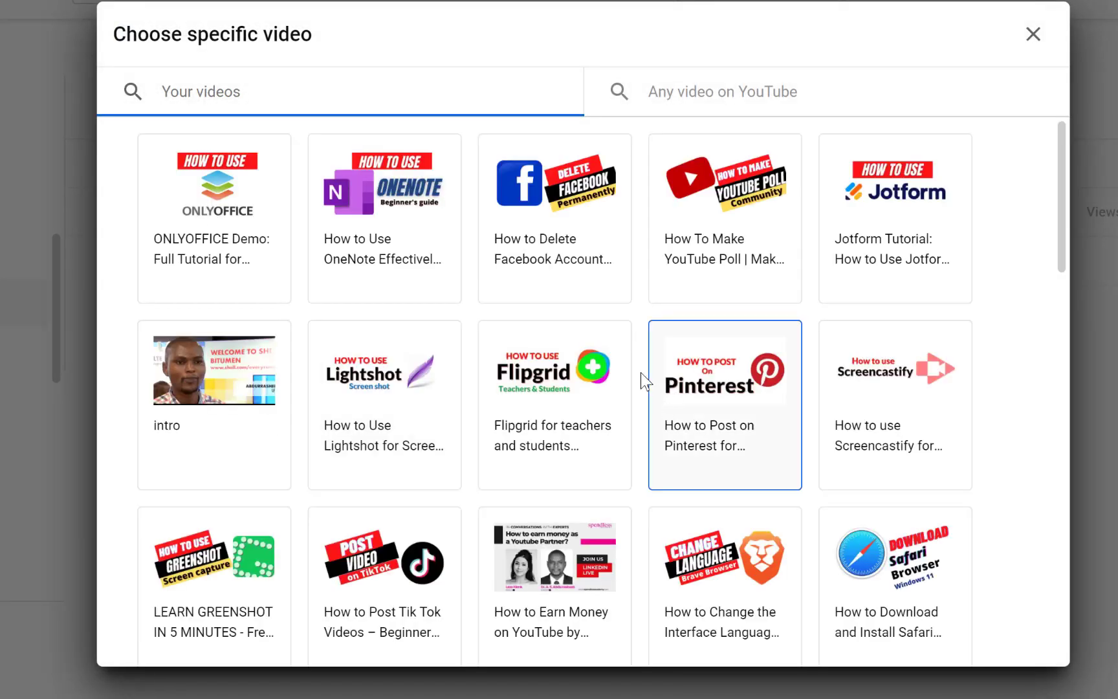
{"action": "left_click", "coordinate": [760, 194]}
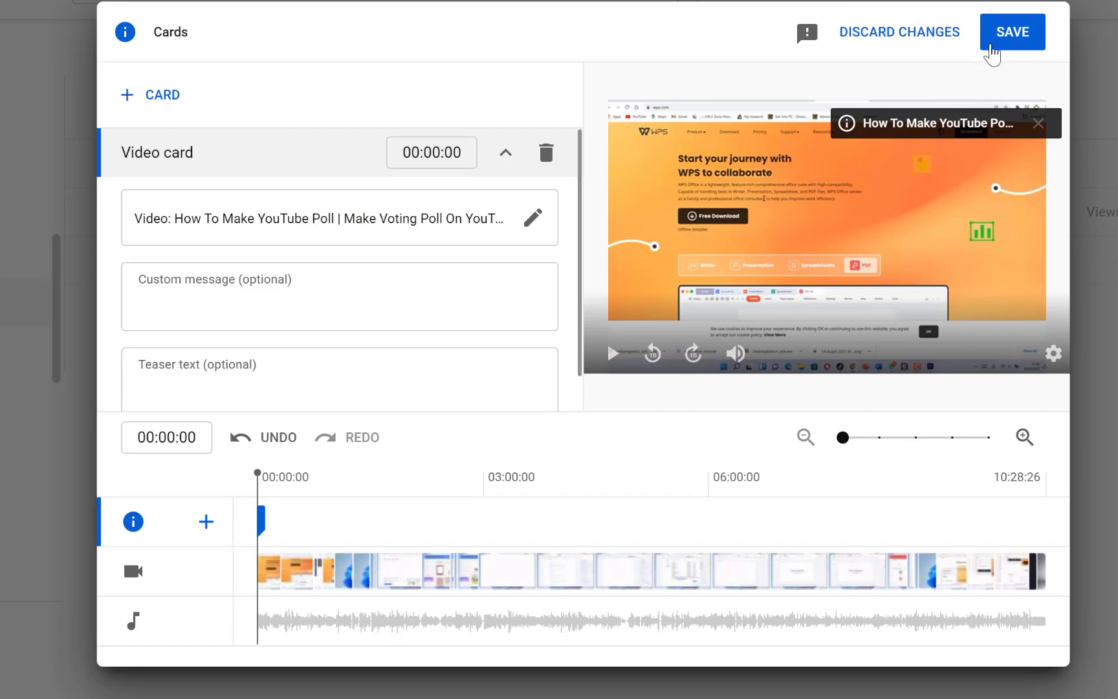
{"action": "left_click", "coordinate": [990, 42]}
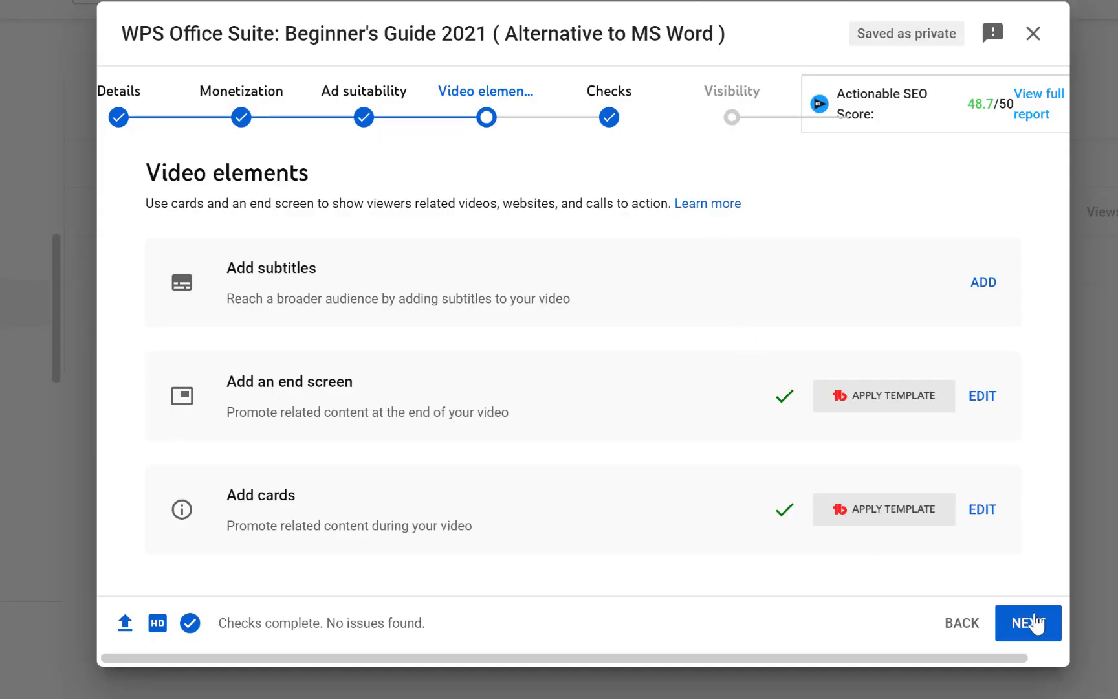
Proceed past the checks to the visibility settings and schedule the video's publication date for Dec 12, 2021
{"action": "left_click", "coordinate": [1030, 620]}
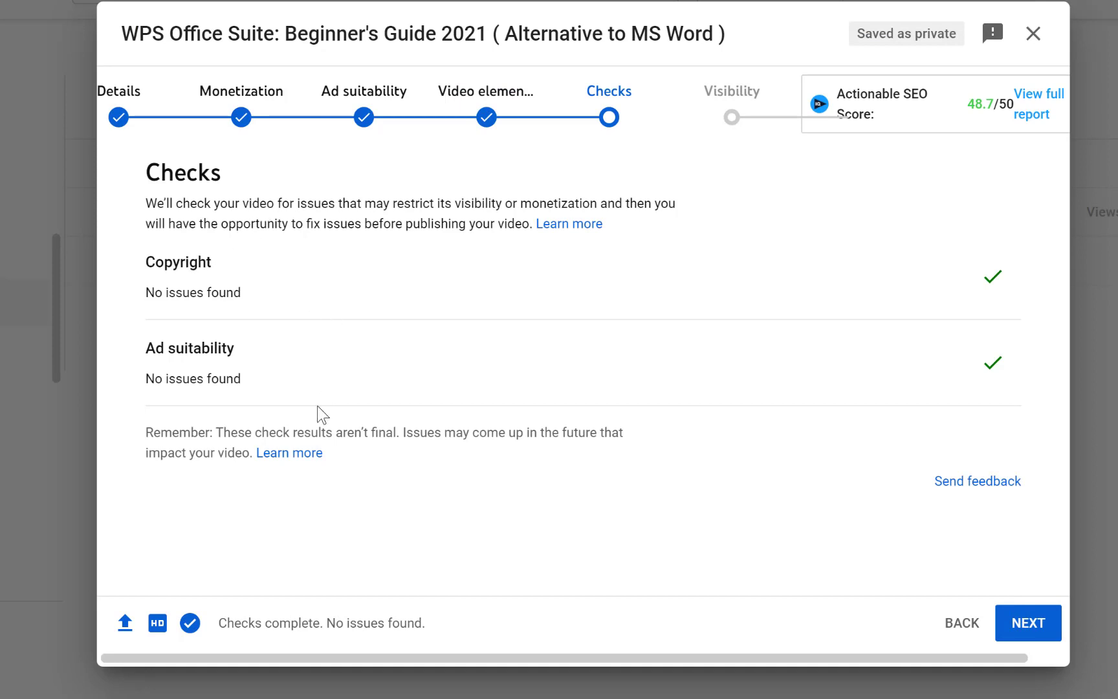
{"action": "left_click", "coordinate": [1022, 624]}
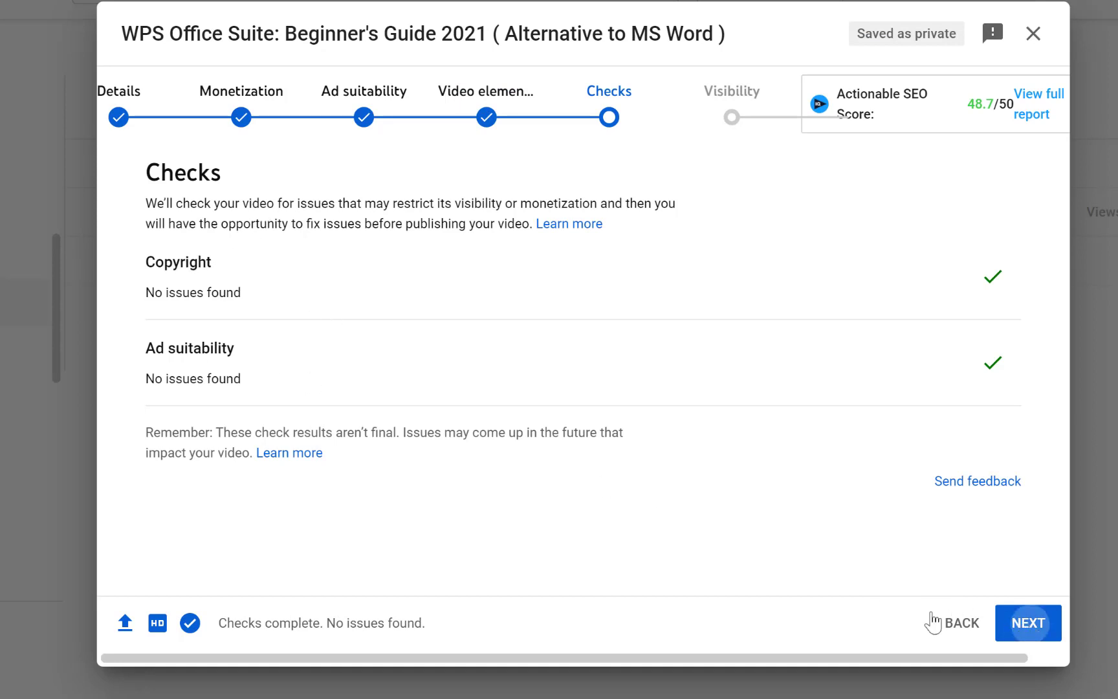
{"action": "scroll", "coordinate": [257, 304], "scroll_direction": "down", "scroll_amount": 5}
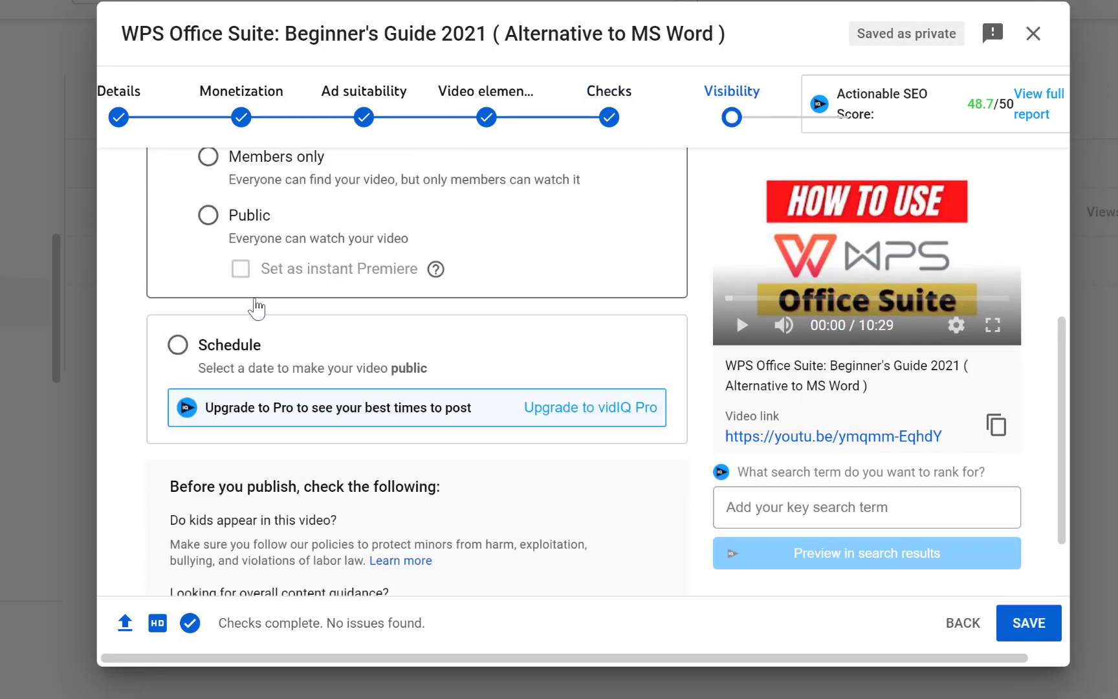
{"action": "scroll", "coordinate": [233, 284], "scroll_direction": "up", "scroll_amount": 5}
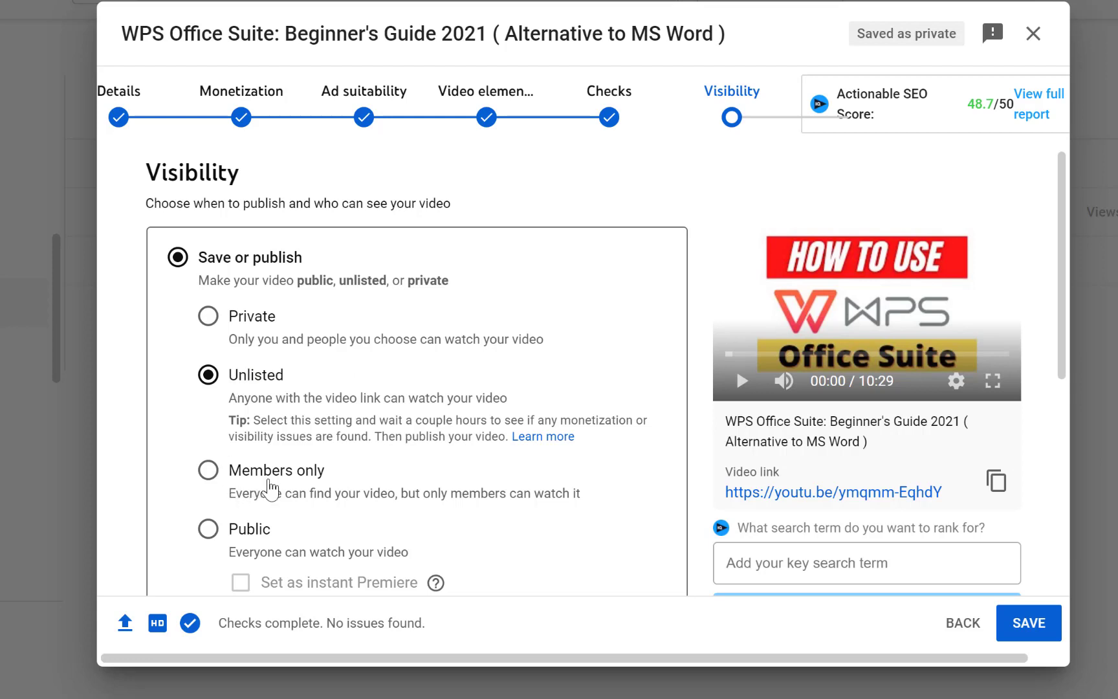
{"action": "scroll", "coordinate": [275, 483], "scroll_direction": "down", "scroll_amount": 3}
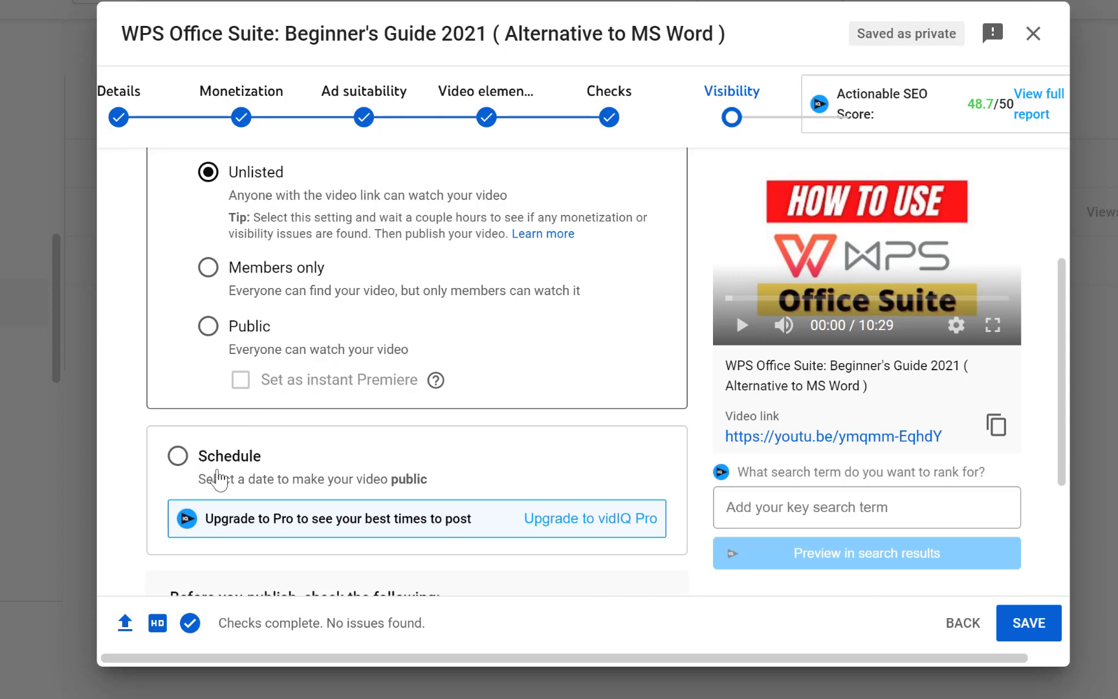
{"action": "left_click", "coordinate": [177, 455]}
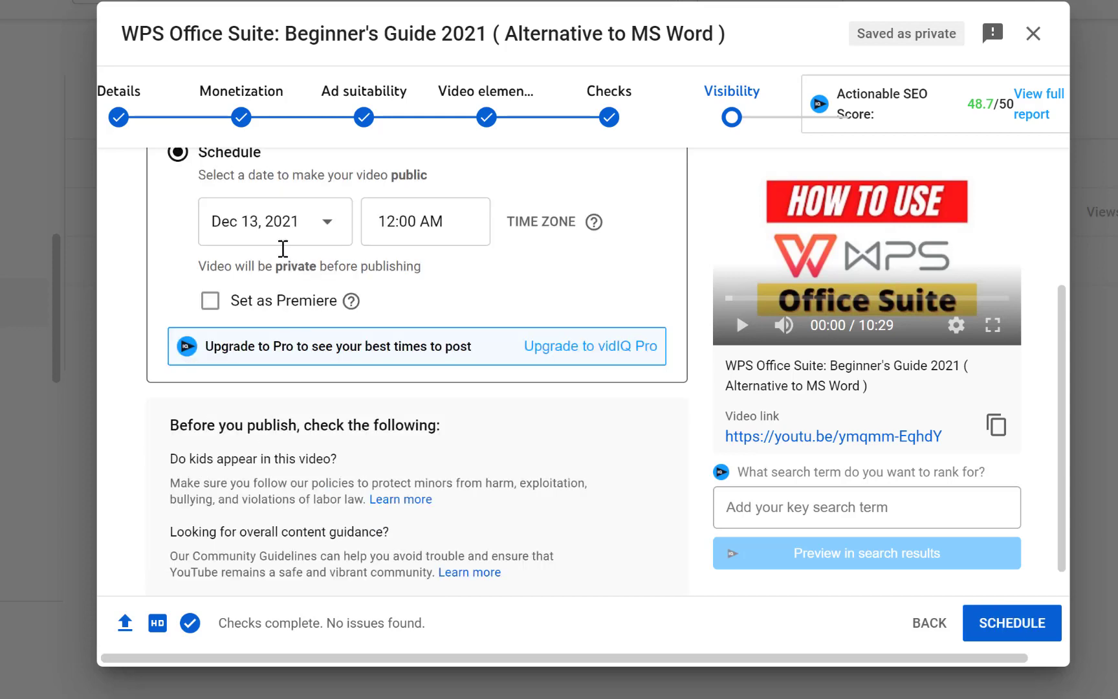
{"action": "scroll", "coordinate": [272, 336], "scroll_direction": "up", "scroll_amount": 2}
{"action": "left_click", "coordinate": [275, 343]}
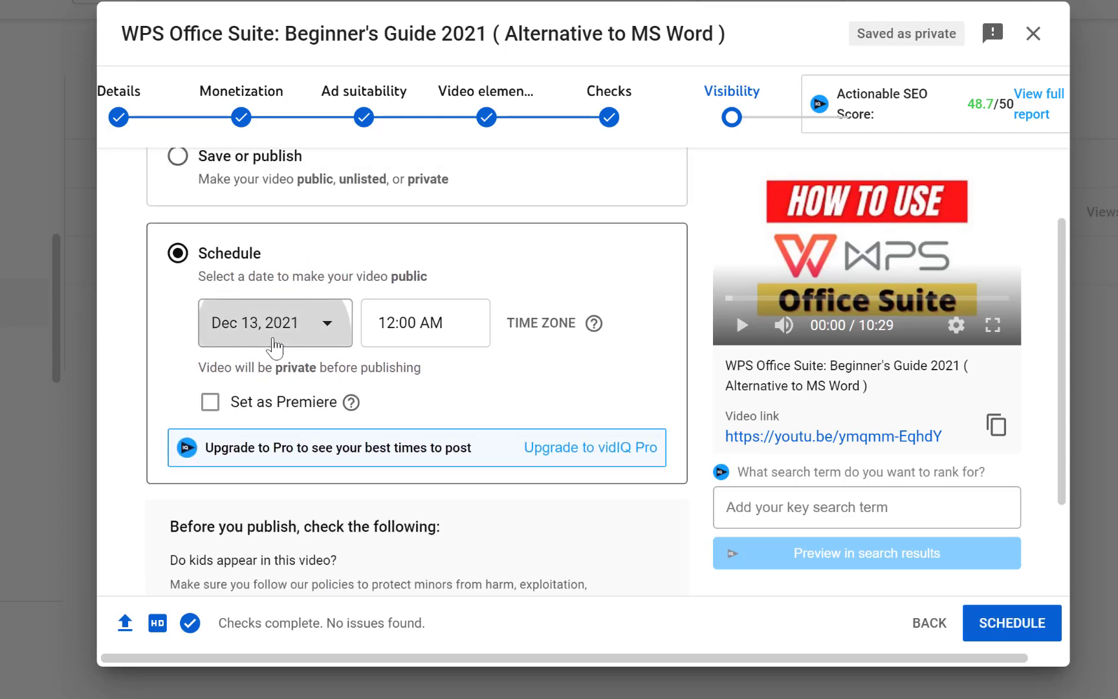
{"action": "left_click", "coordinate": [224, 472]}
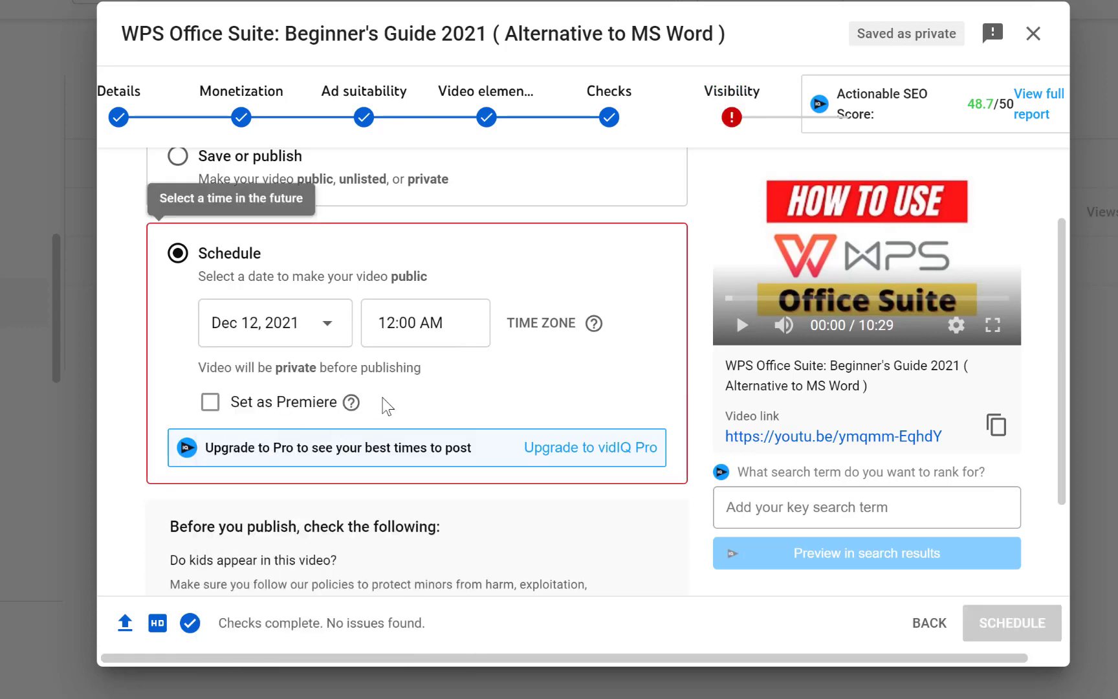
Set the scheduled publication time to 8:00 PM
{"action": "left_click", "coordinate": [429, 320]}
{"action": "scroll", "coordinate": [430, 398], "scroll_direction": "down", "scroll_amount": 15}
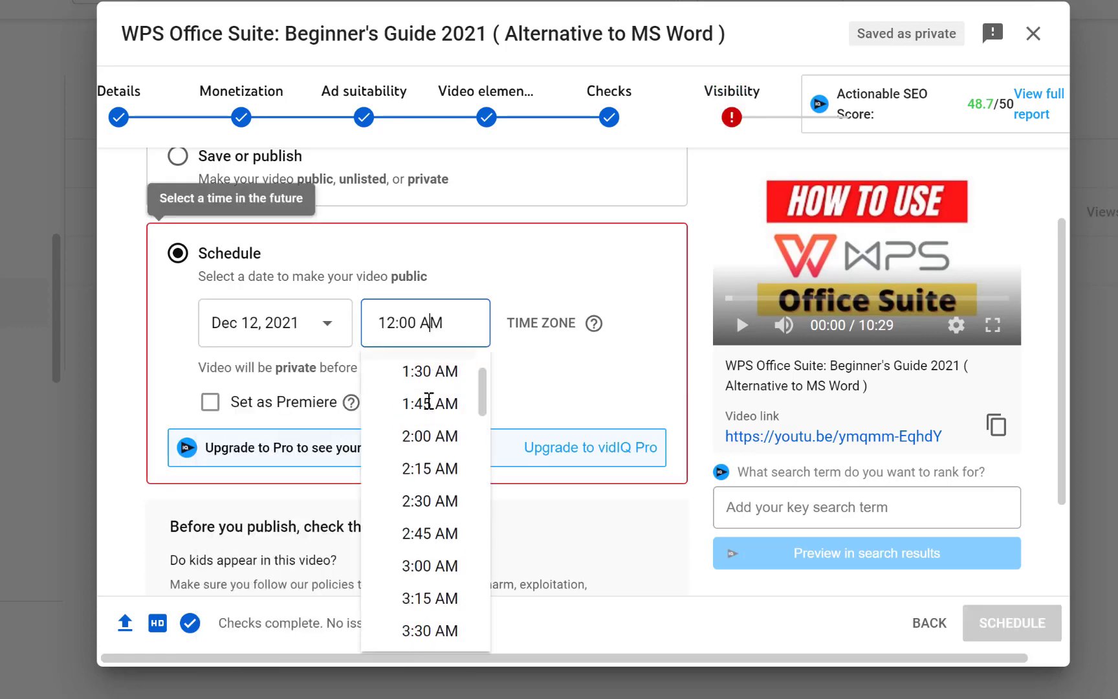
{"action": "scroll", "coordinate": [430, 401], "scroll_direction": "down", "scroll_amount": 12}
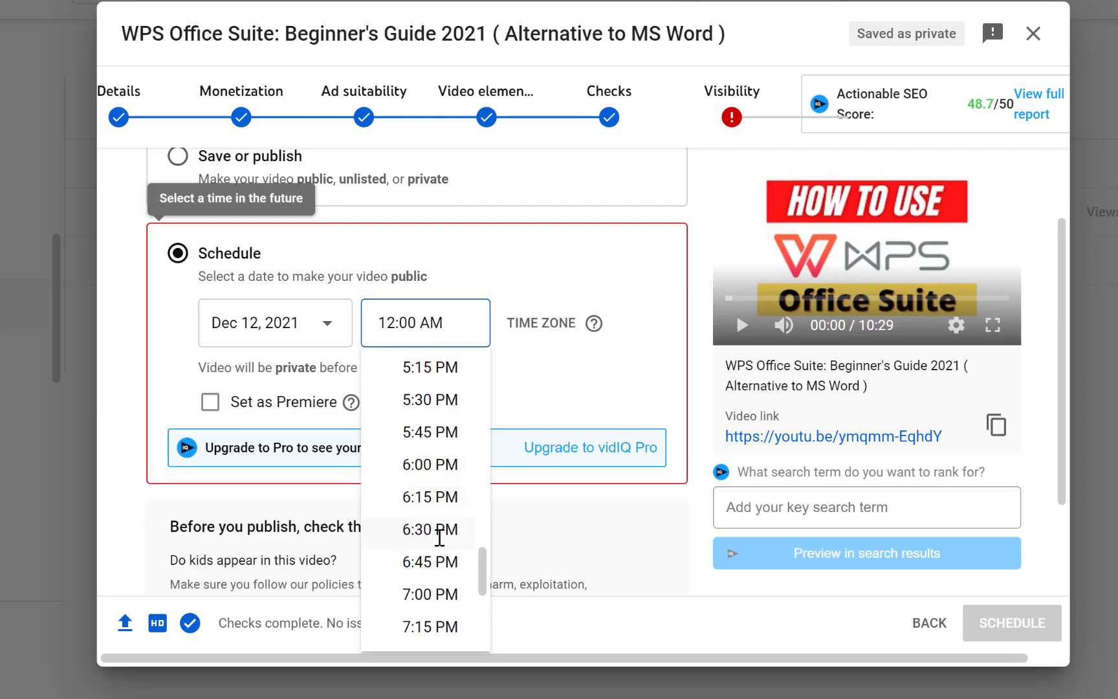
{"action": "scroll", "coordinate": [440, 521], "scroll_direction": "down", "scroll_amount": 3}
{"action": "scroll", "coordinate": [439, 517], "scroll_direction": "down", "scroll_amount": 2}
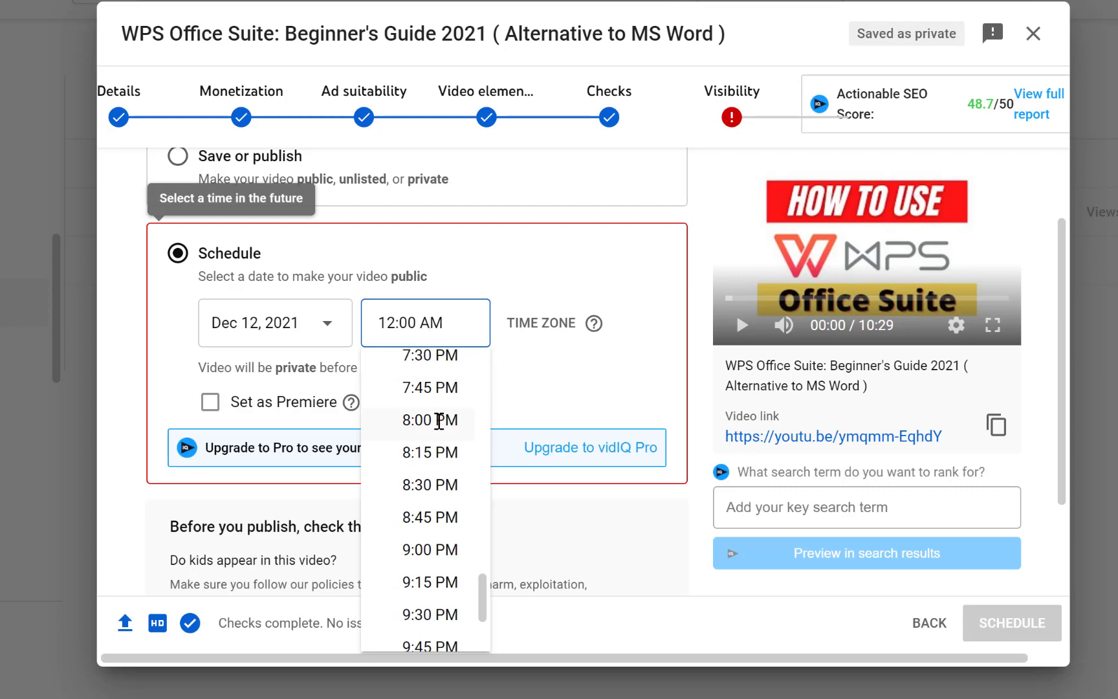
{"action": "left_click", "coordinate": [438, 420]}
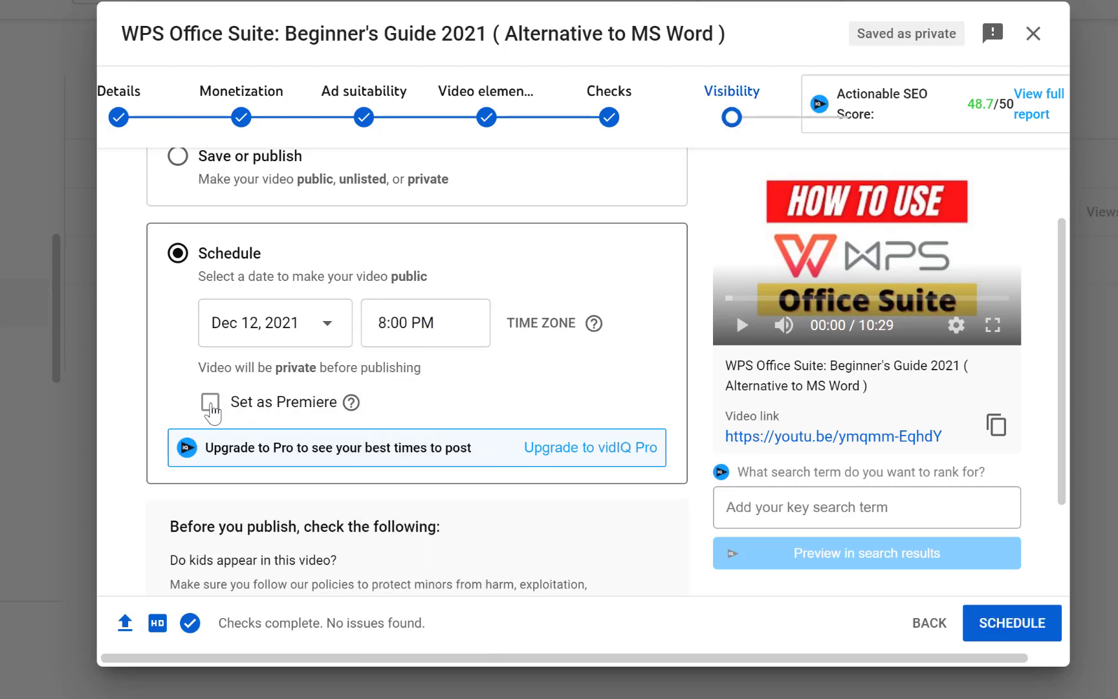
Set the scheduled video as a Premiere, submit the schedule and return to the channel content list
{"action": "left_click", "coordinate": [210, 404]}
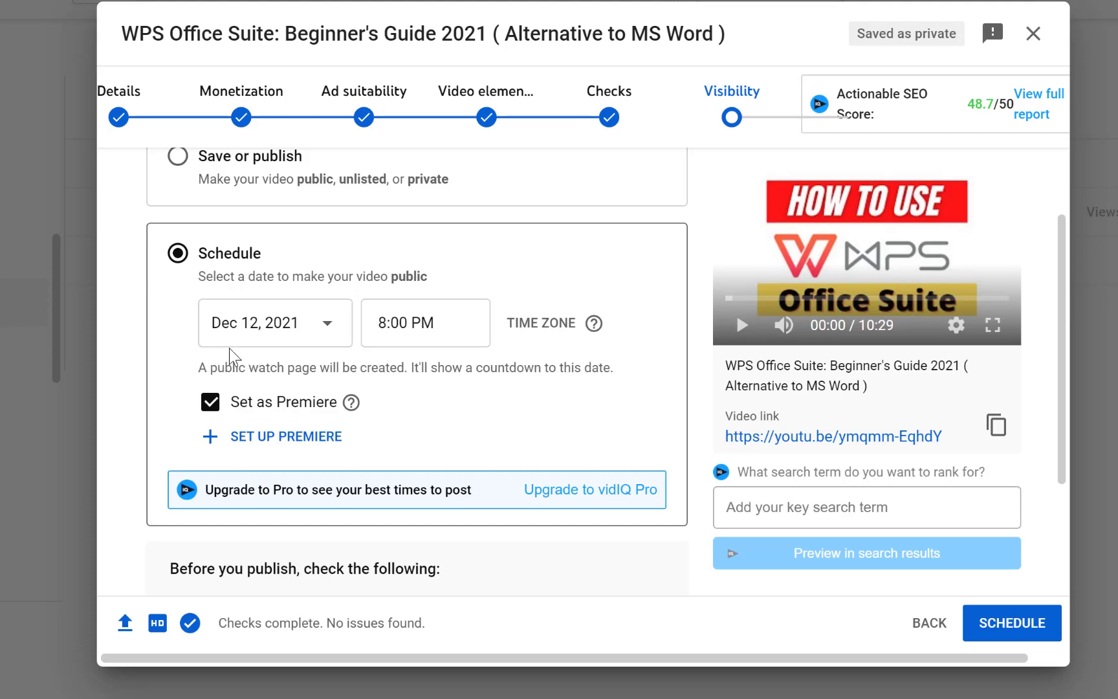
{"action": "left_click", "coordinate": [1014, 621]}
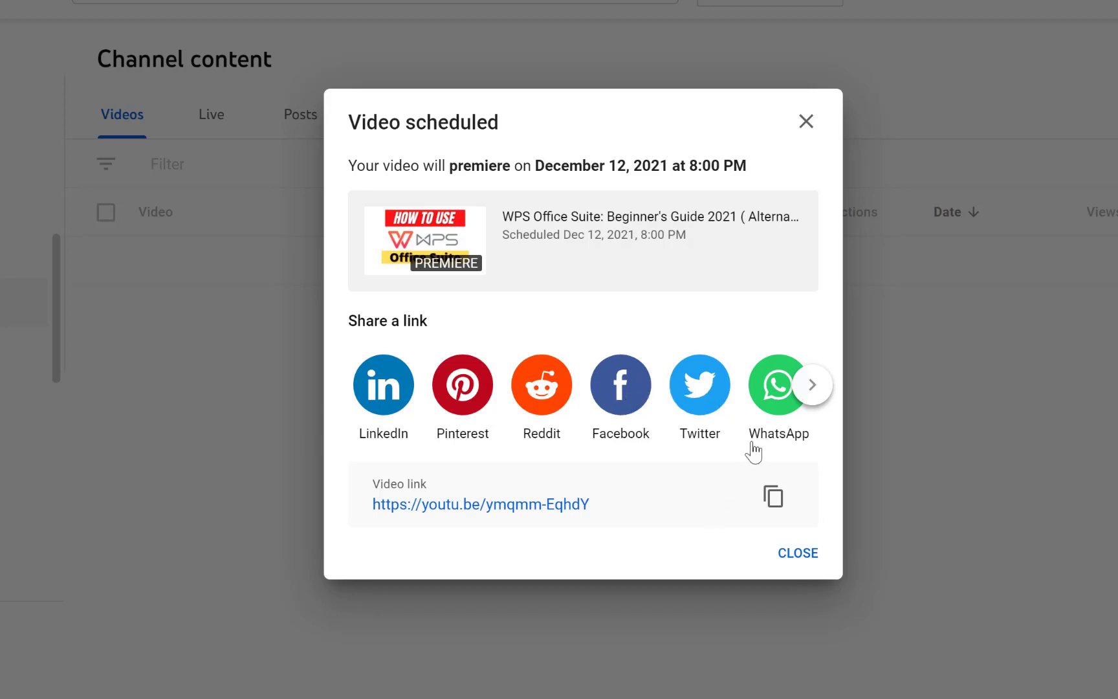
{"action": "left_click", "coordinate": [794, 555]}
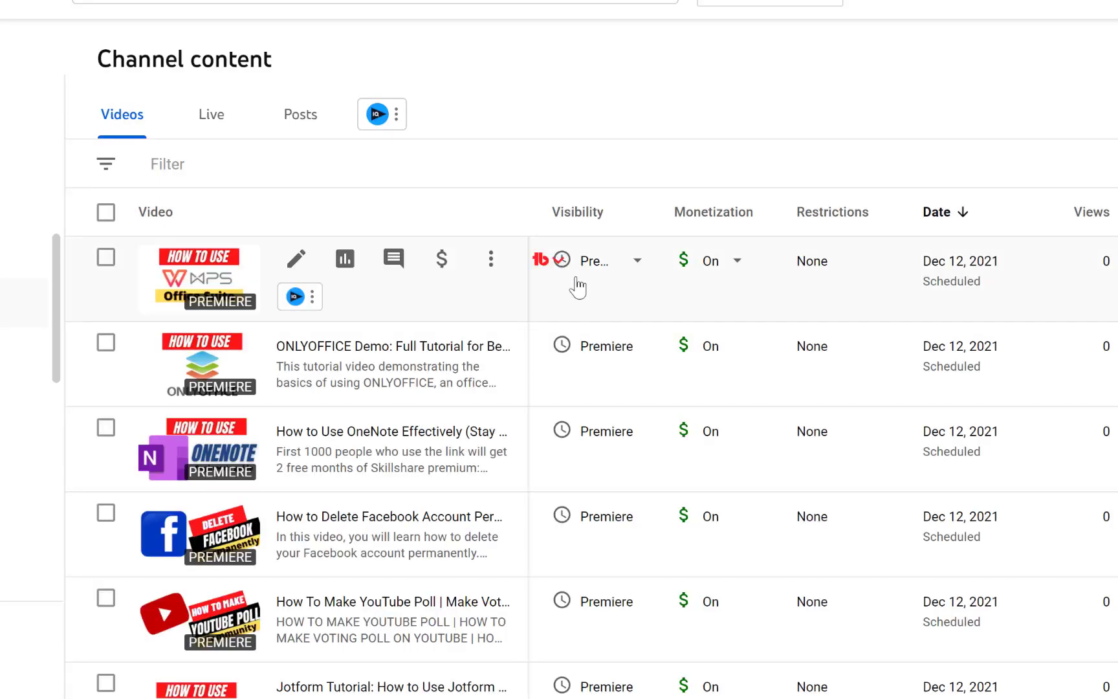
{"action": "mouse_move", "coordinate": [606, 278]}
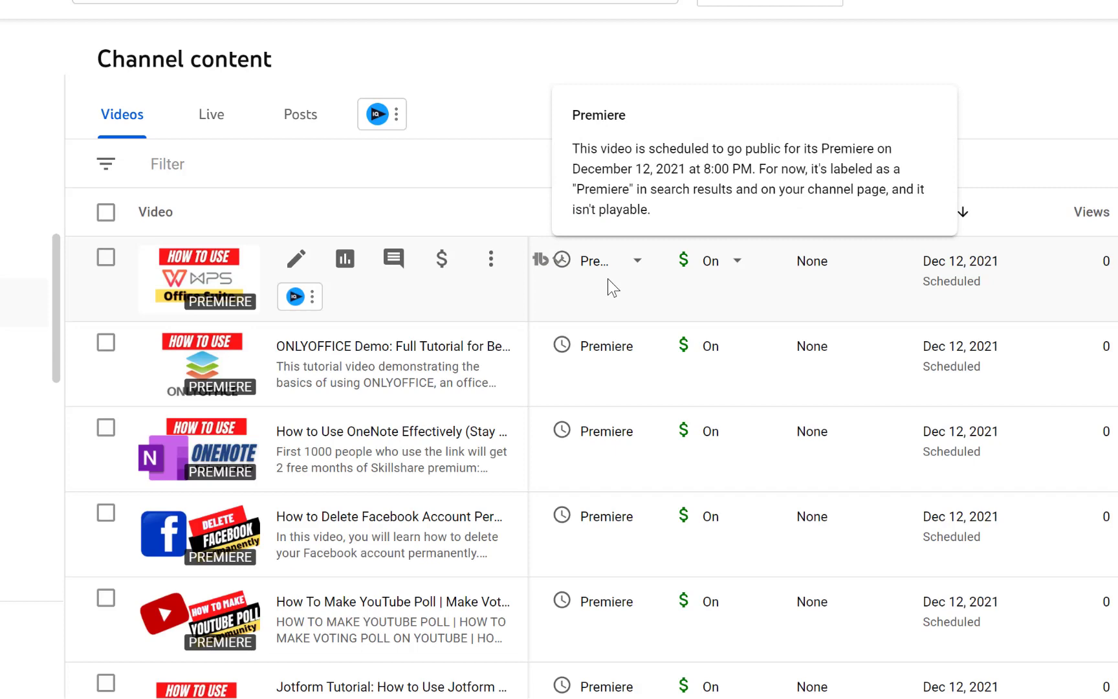